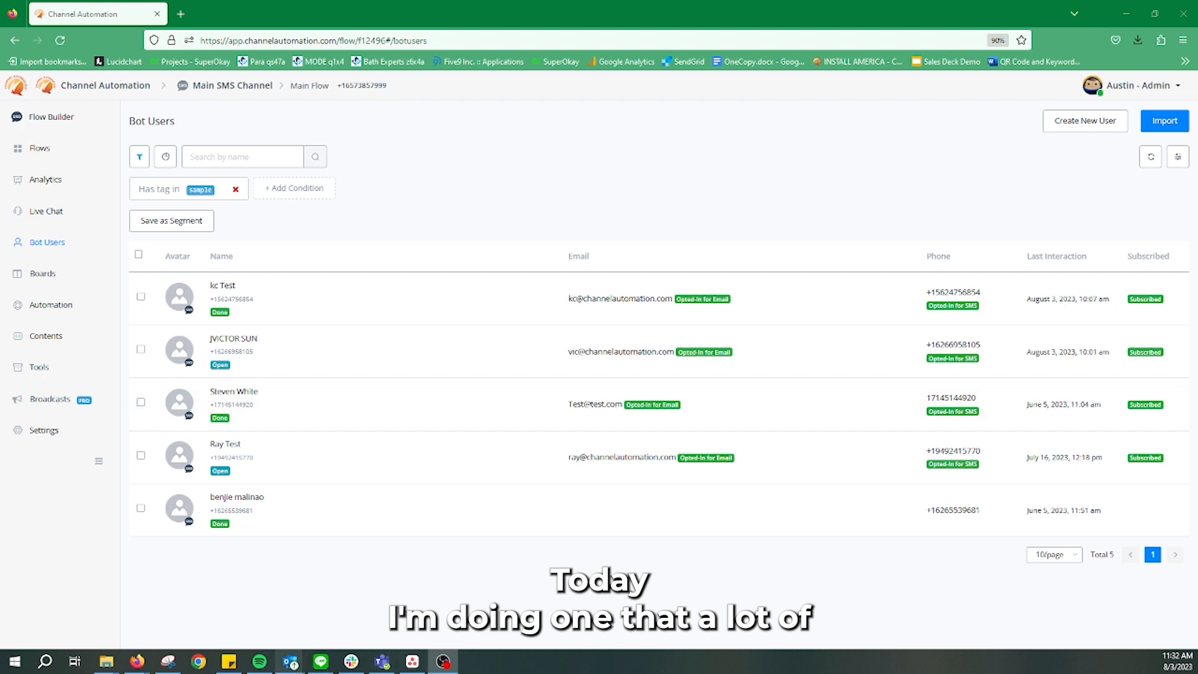
Bring up the sample contacts spreadsheet with first name, last name, email and phone columns in Excel
{"action": "mouse_move", "coordinate": [92, 667]}
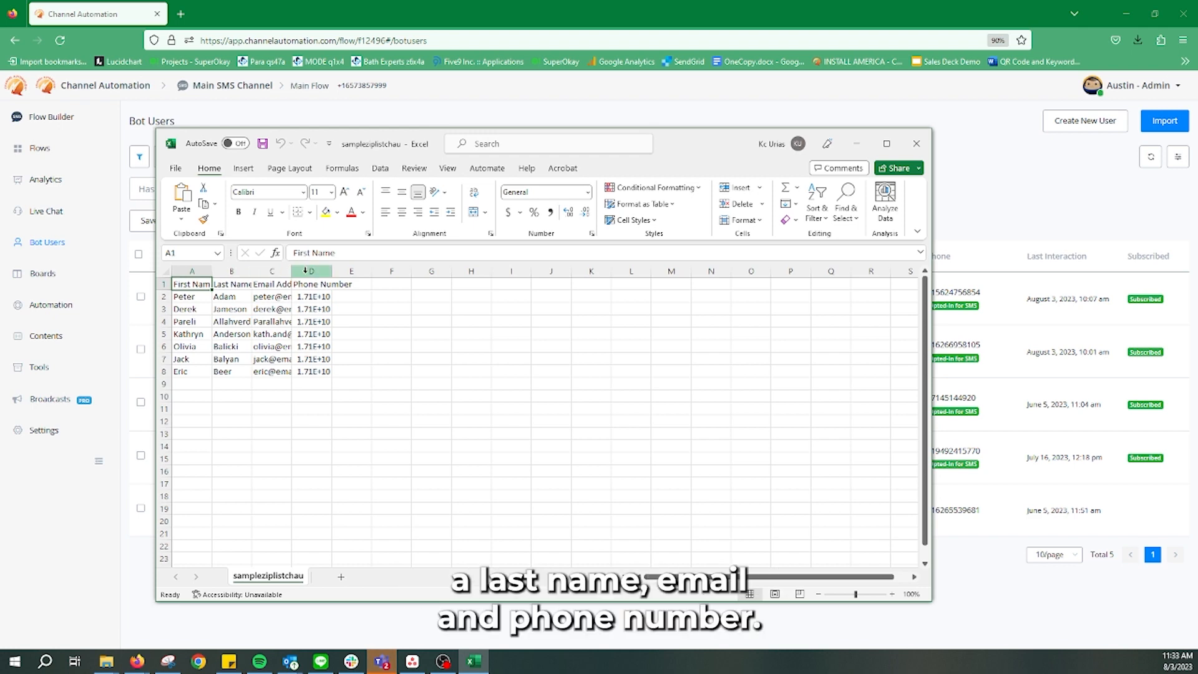
Autofit columns D and C, then widen columns A, B and C so names, emails and full phone numbers show
{"action": "double_click", "coordinate": [330, 271]}
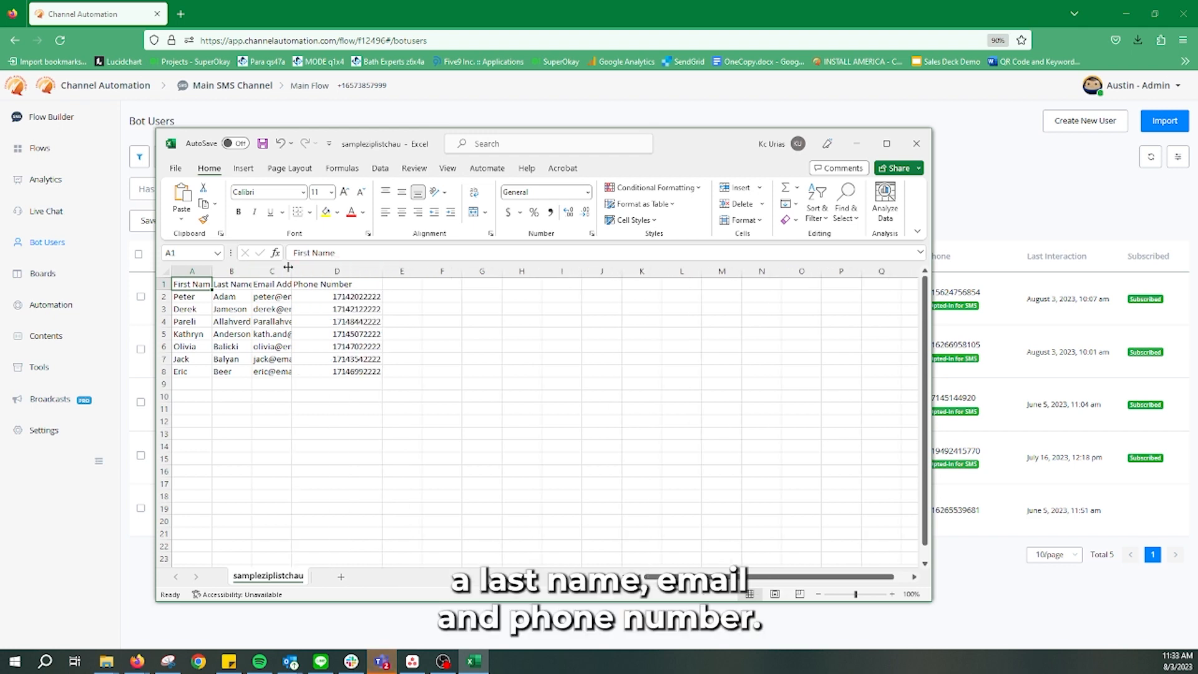
{"action": "double_click", "coordinate": [291, 271]}
{"action": "left_click", "coordinate": [232, 271]}
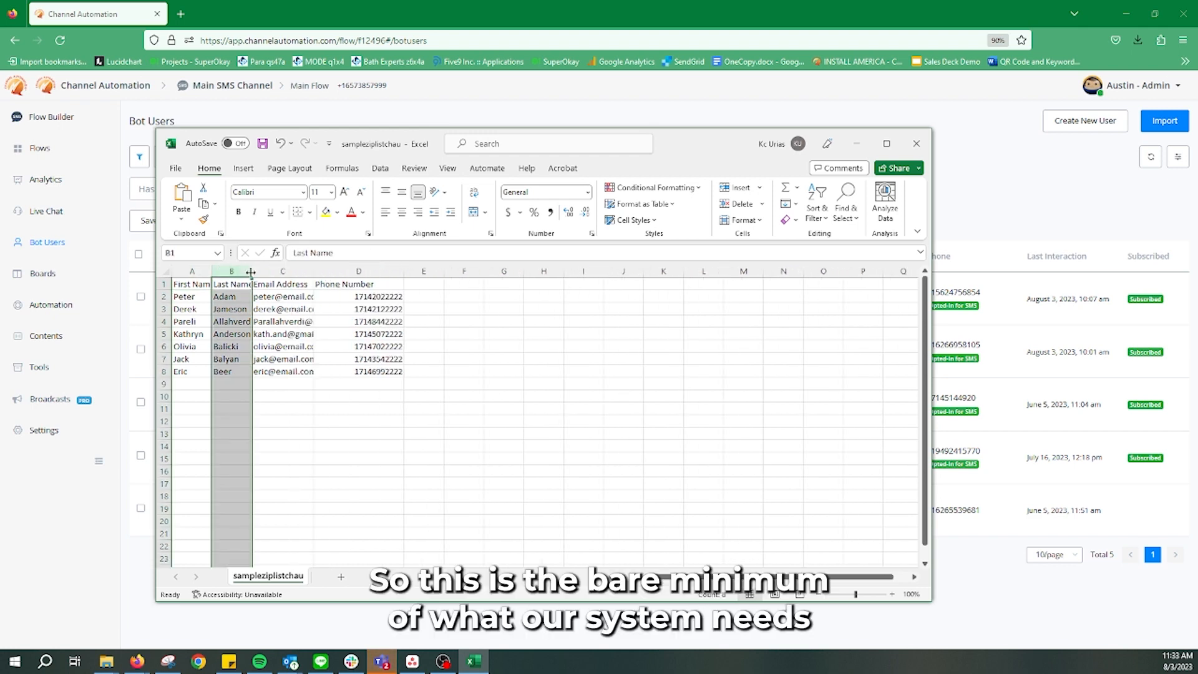
{"action": "left_click_drag", "start_coordinate": [252, 273], "coordinate": [289, 274]}
{"action": "left_click_drag", "start_coordinate": [212, 274], "coordinate": [262, 273]}
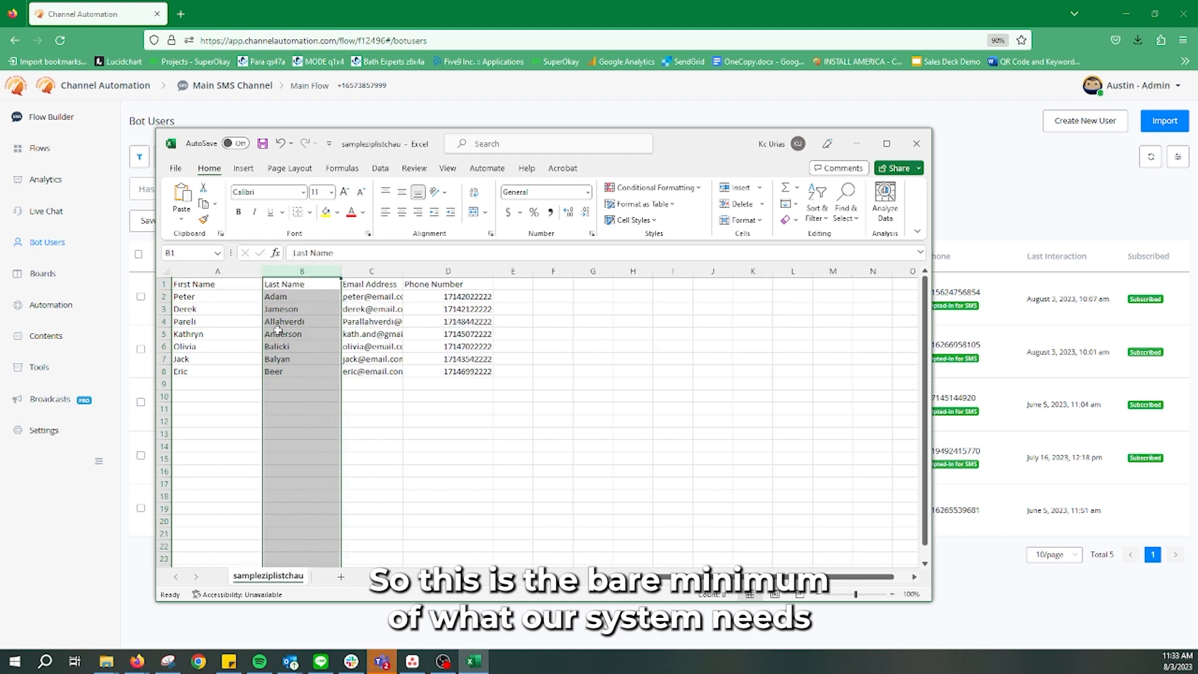
{"action": "left_click", "coordinate": [431, 459]}
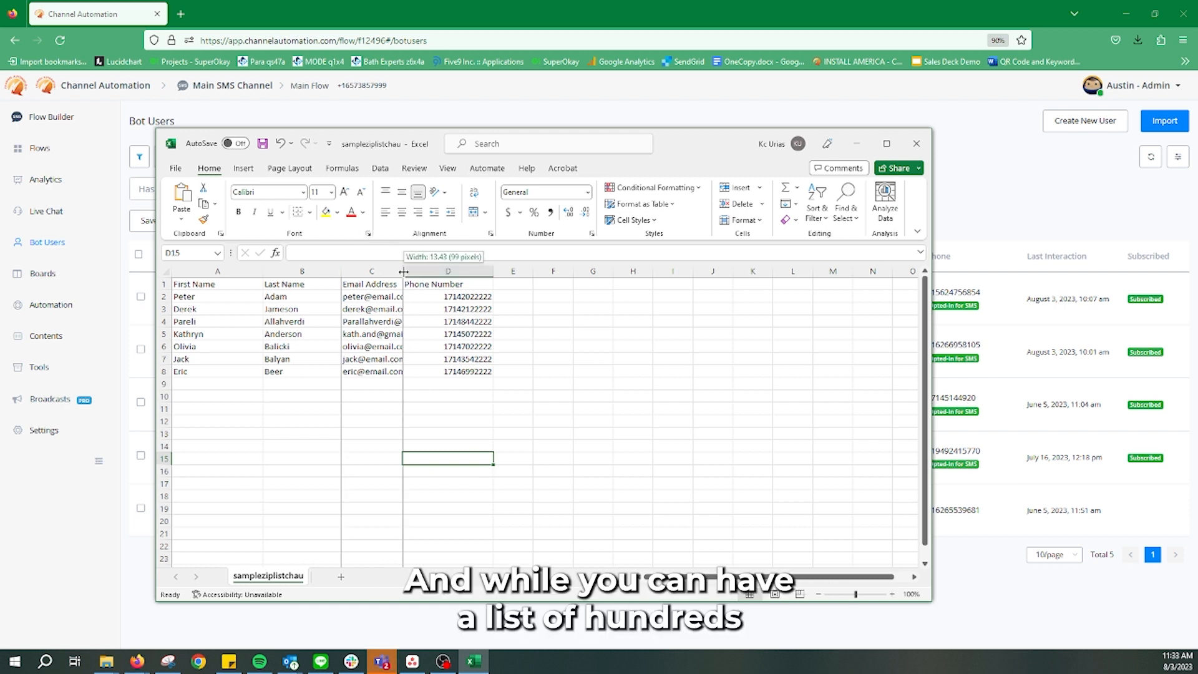
{"action": "left_click_drag", "start_coordinate": [404, 272], "coordinate": [426, 272]}
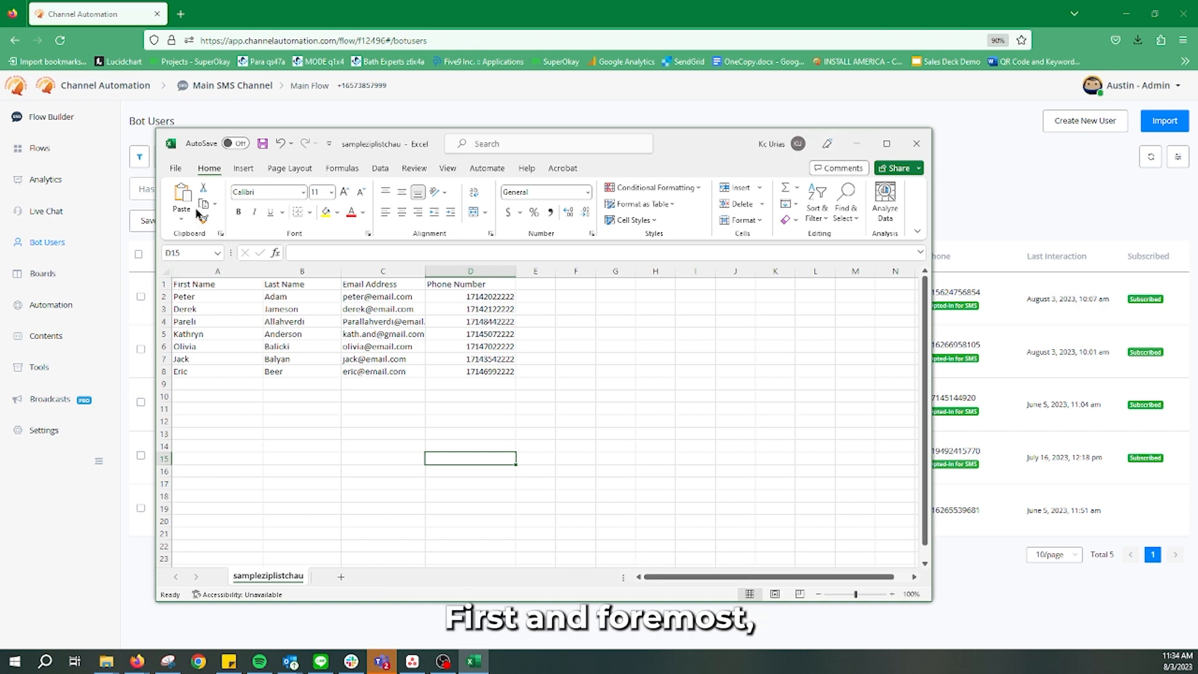
Save the list as sampleziplistchau in CSV UTF-8 (Comma delimited) format, replacing the existing file
{"action": "left_click", "coordinate": [175, 168]}
{"action": "left_click", "coordinate": [196, 334]}
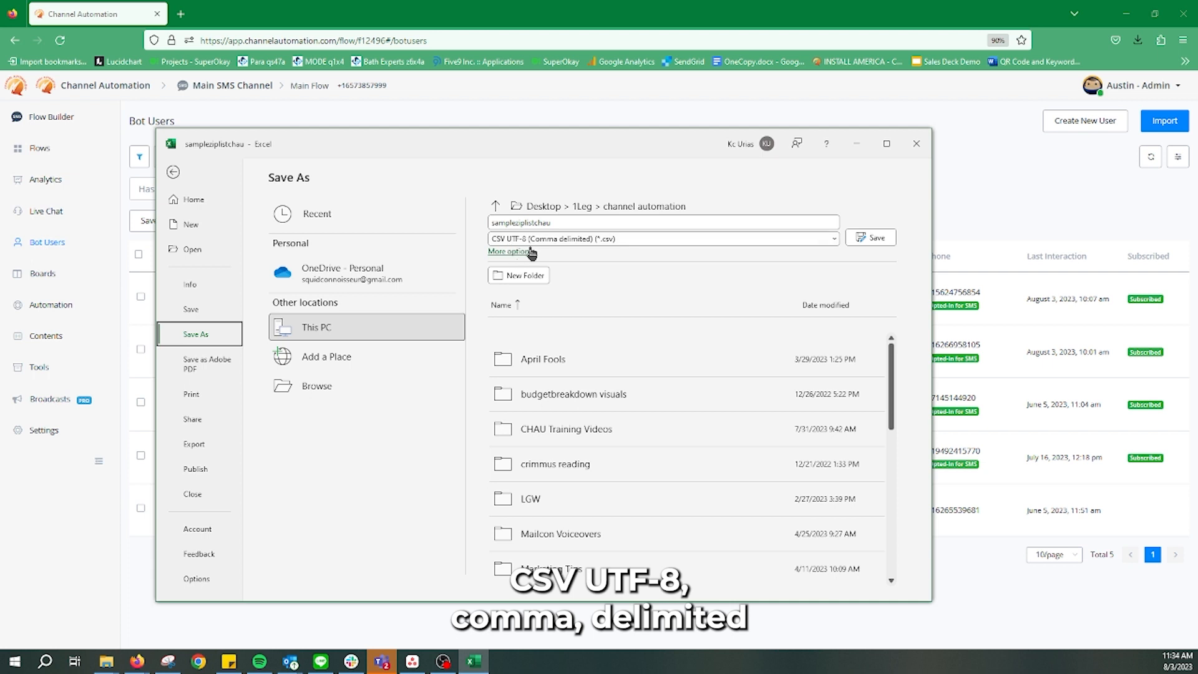
{"action": "left_click", "coordinate": [561, 239]}
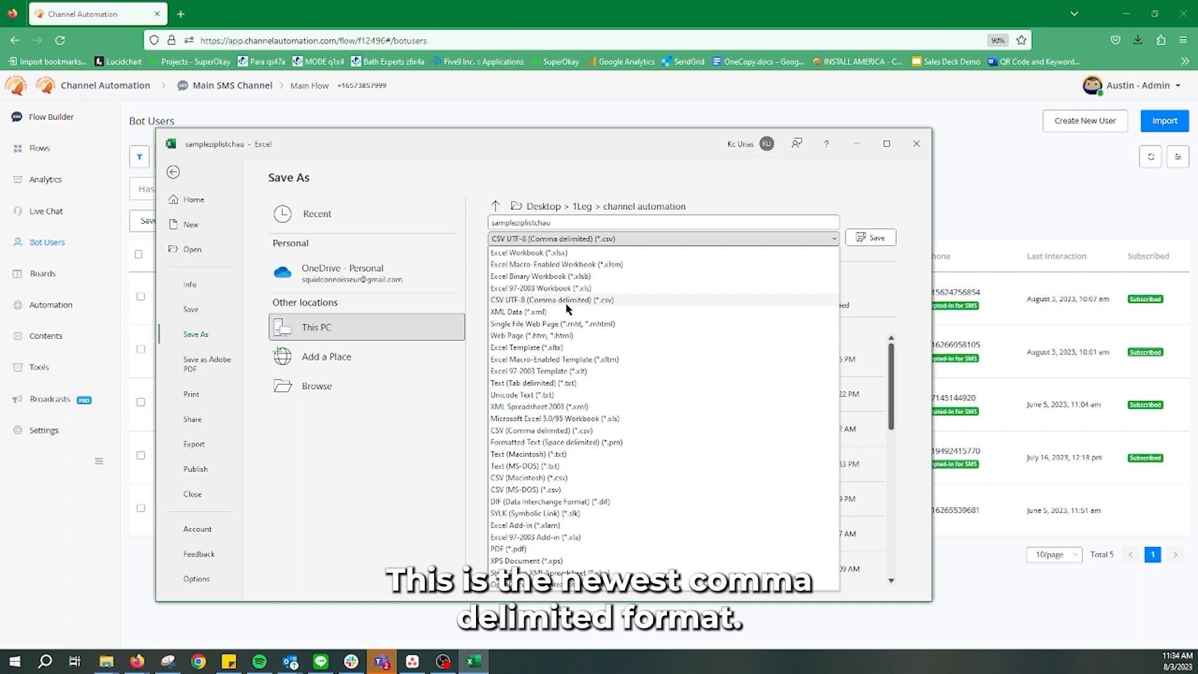
{"action": "left_click", "coordinate": [517, 302]}
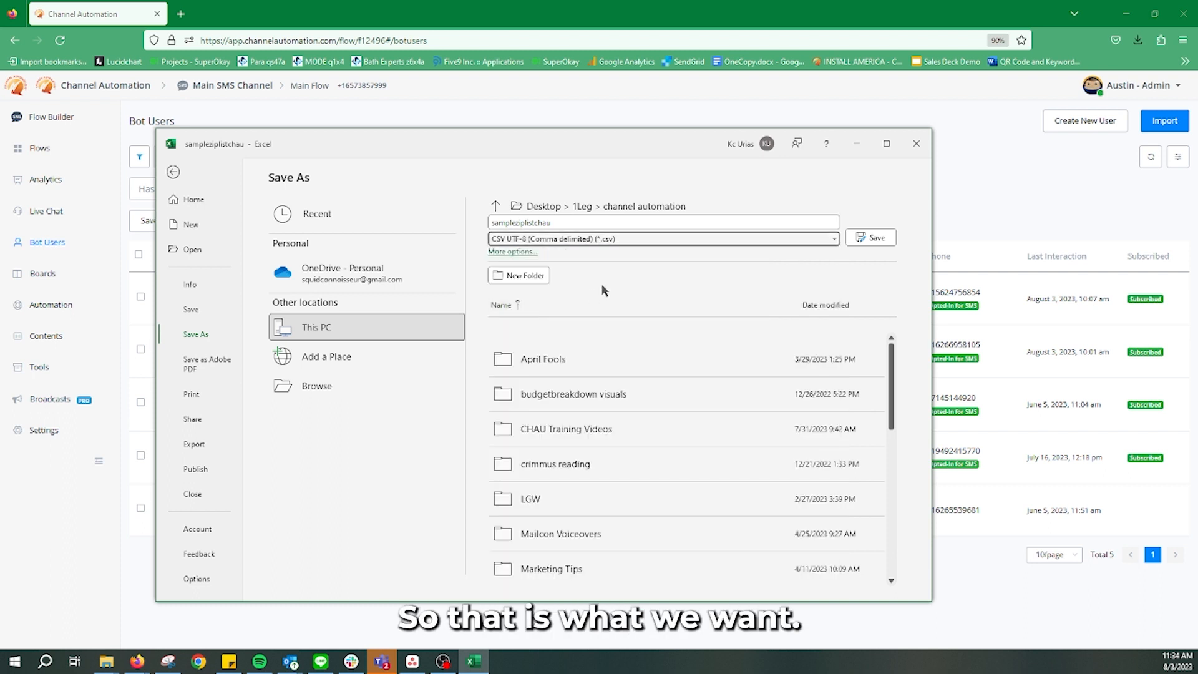
{"action": "left_click", "coordinate": [873, 238]}
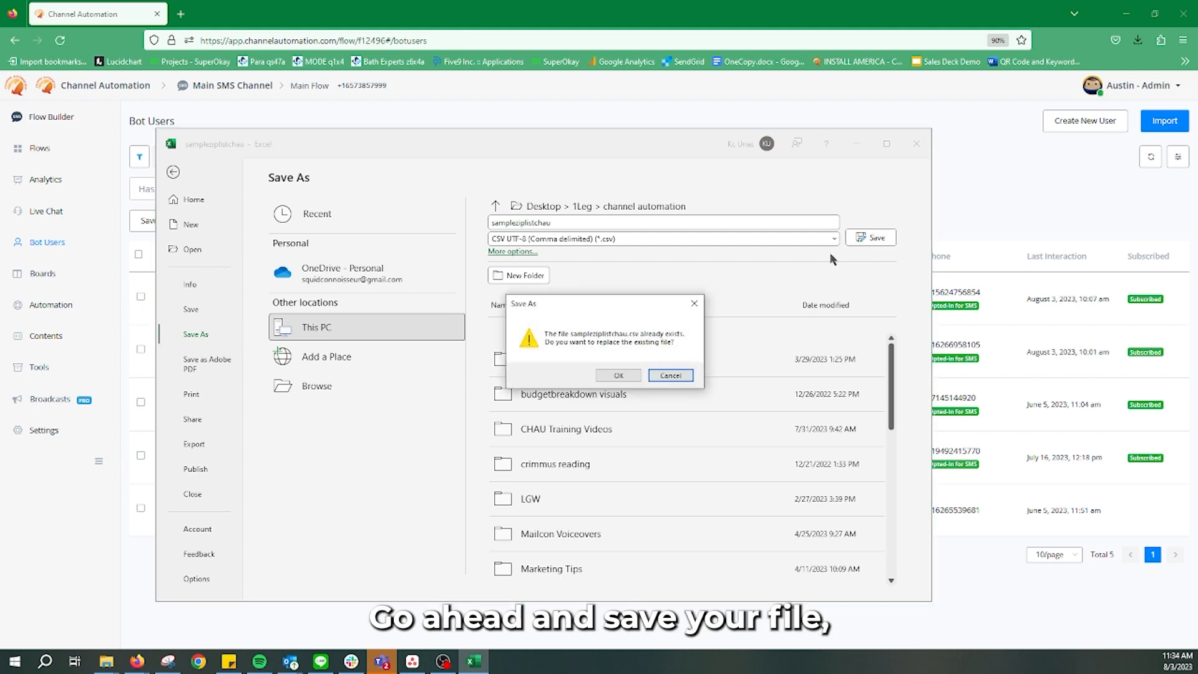
{"action": "left_click", "coordinate": [618, 376]}
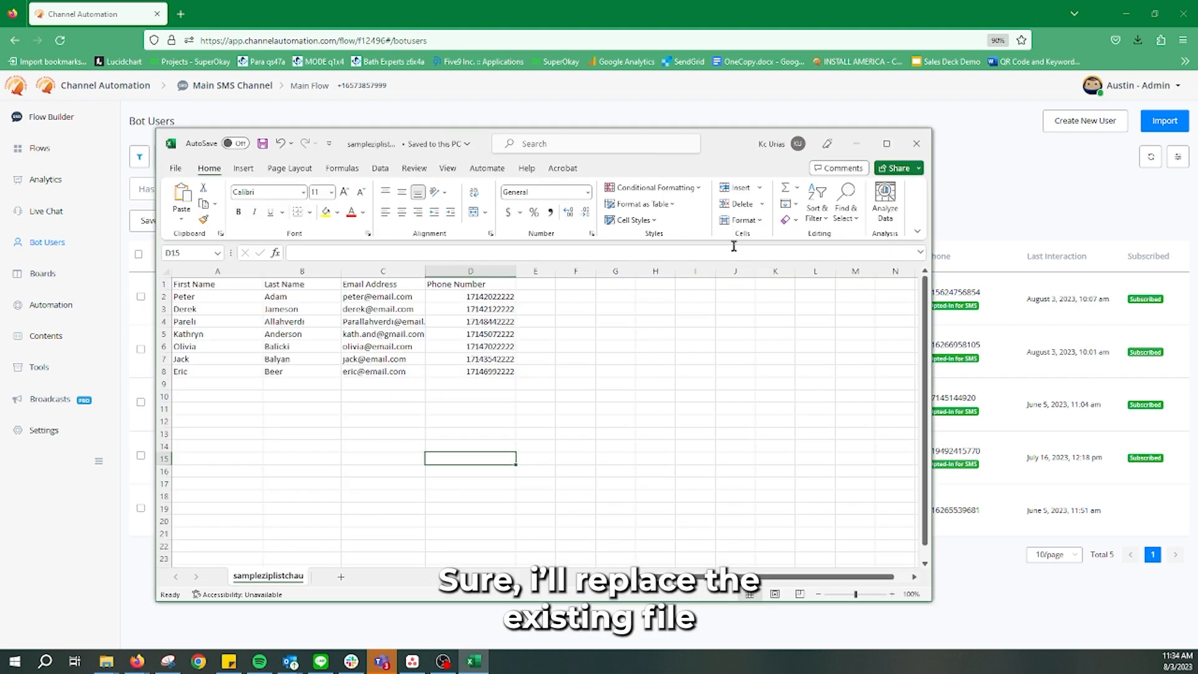
Return to Bot Users and drop the contact CSV into Import Users
{"action": "left_click", "coordinate": [857, 144]}
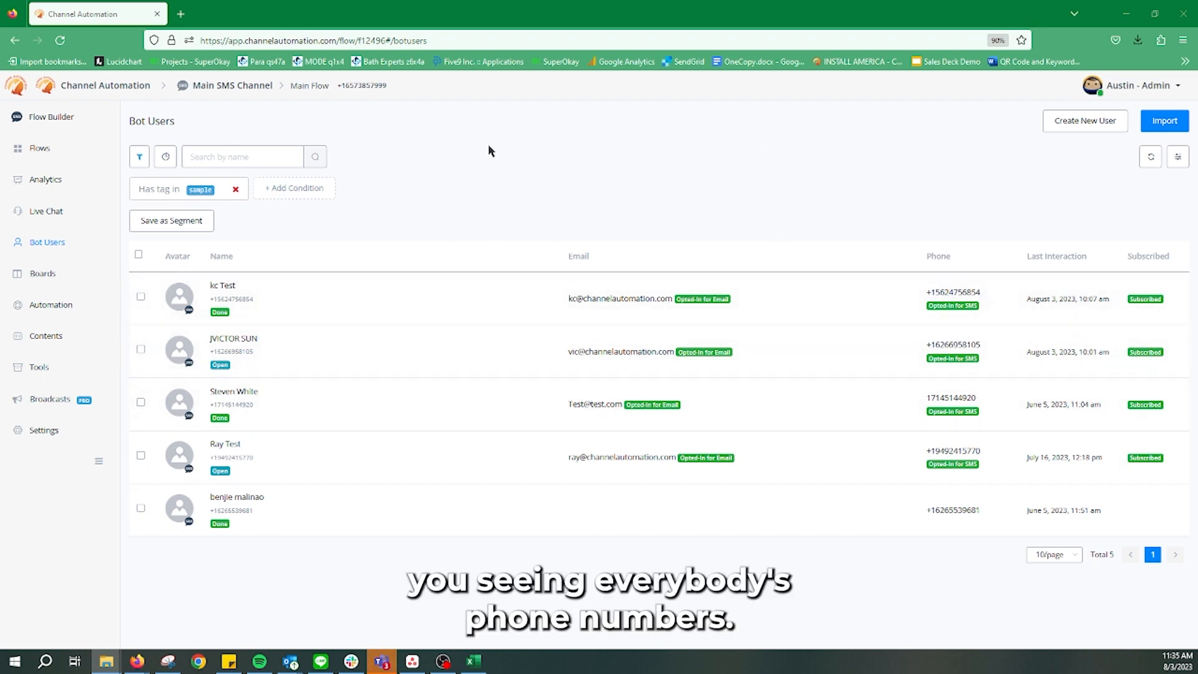
{"action": "left_click", "coordinate": [1164, 121]}
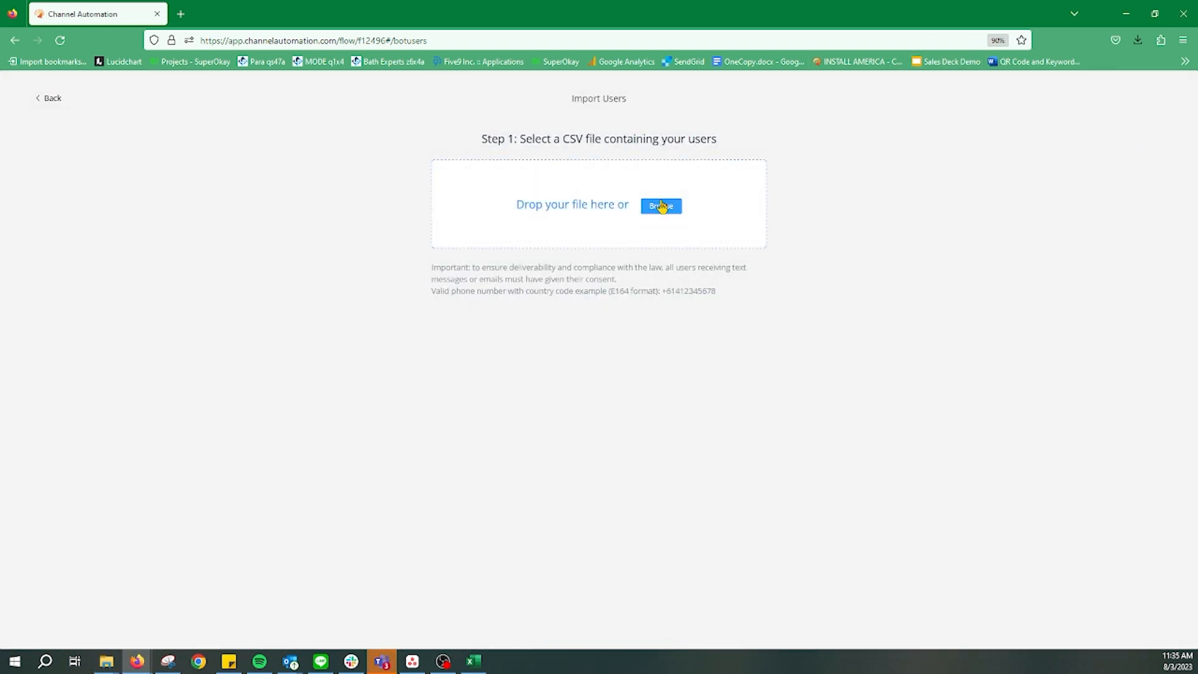
{"action": "left_click_drag", "start_coordinate": [3, 361], "coordinate": [622, 221]}
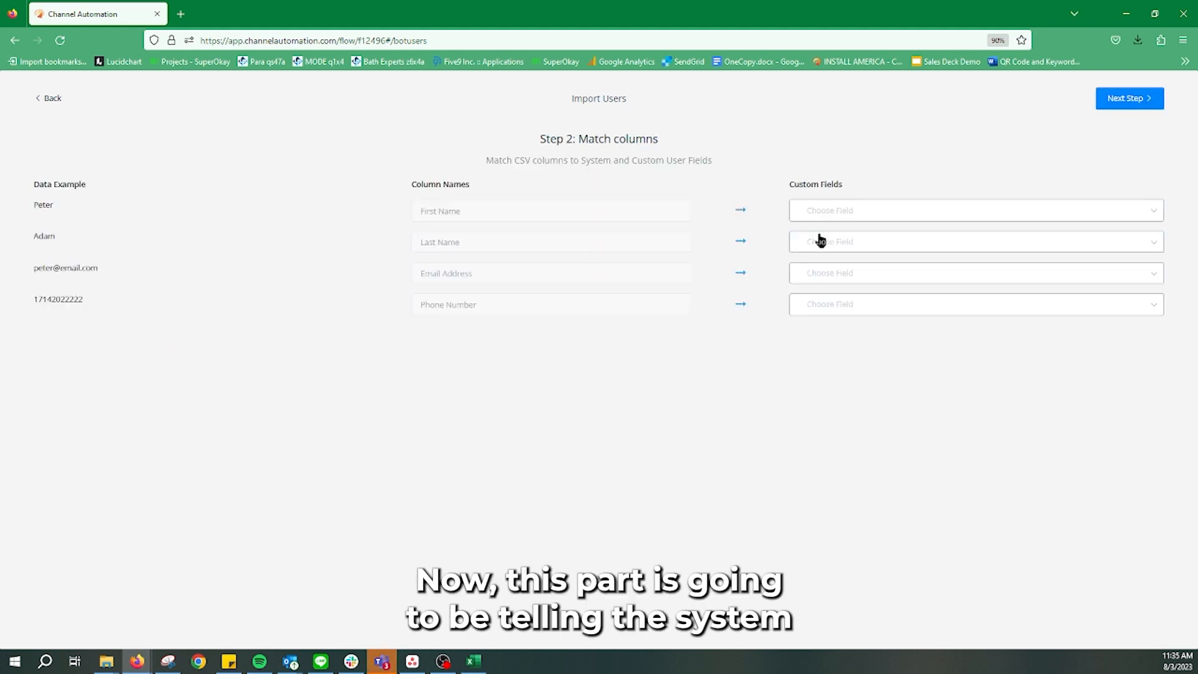
Map the four CSV columns to First Name, Last Name, Email and Phone, then continue to the review
{"action": "left_click", "coordinate": [799, 212]}
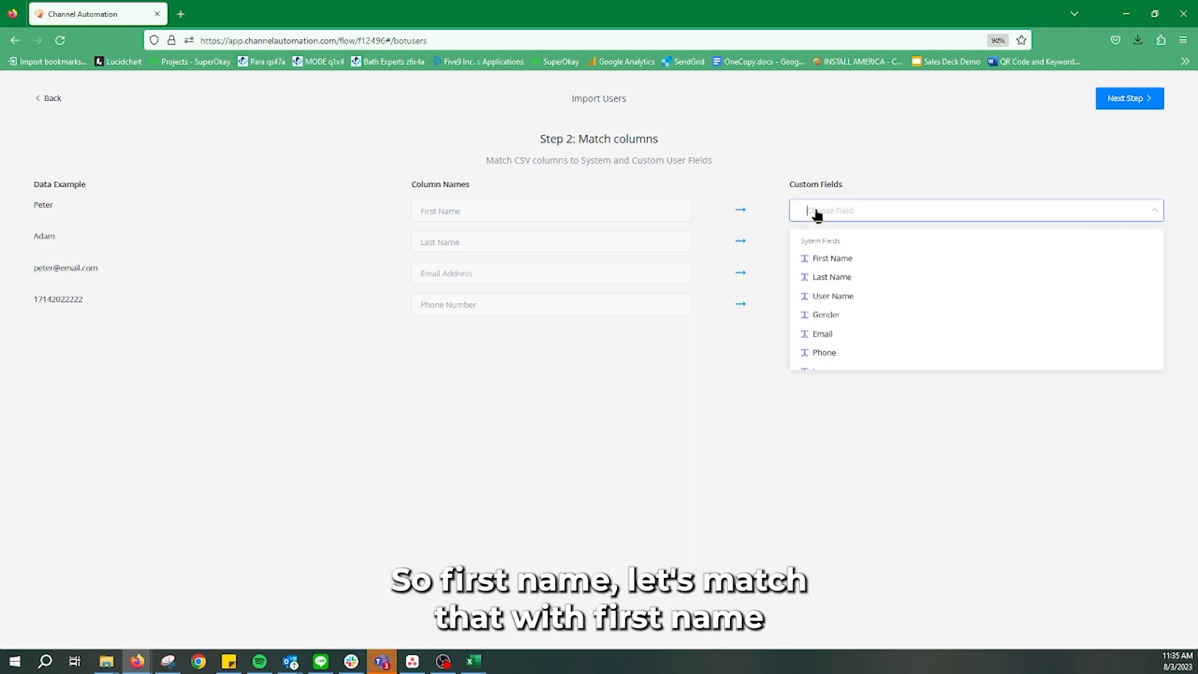
{"action": "left_click", "coordinate": [882, 259]}
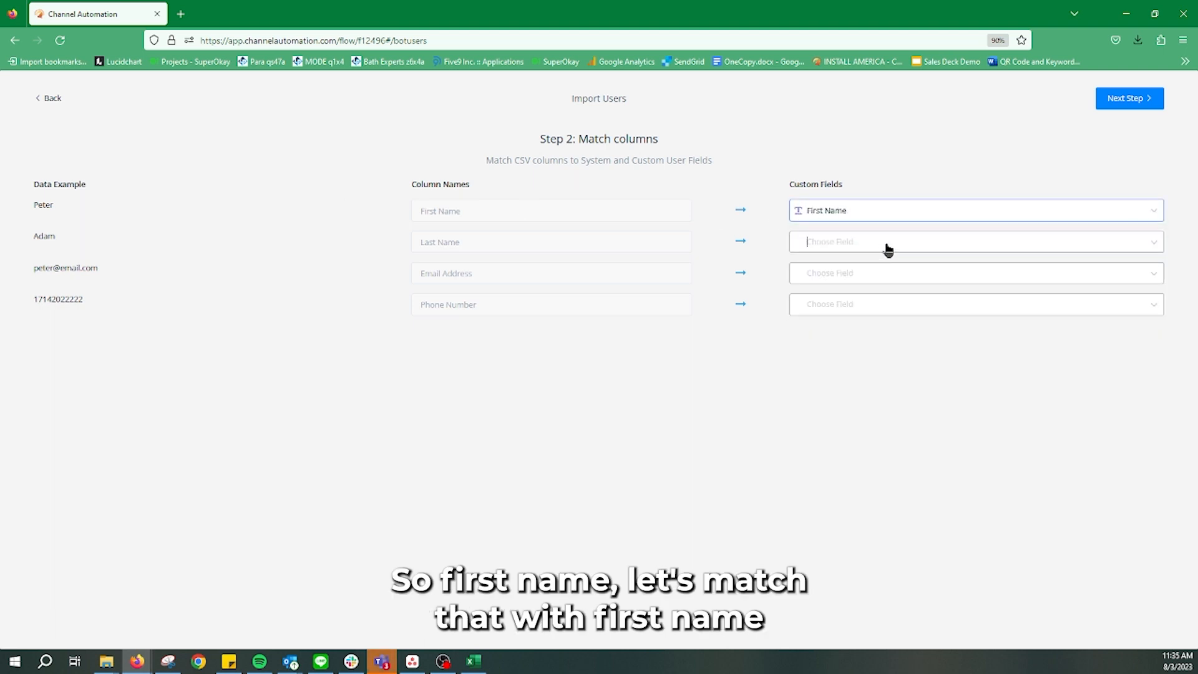
{"action": "left_click", "coordinate": [884, 245]}
{"action": "scroll", "coordinate": [847, 312], "scroll_direction": "up", "scroll_amount": 5}
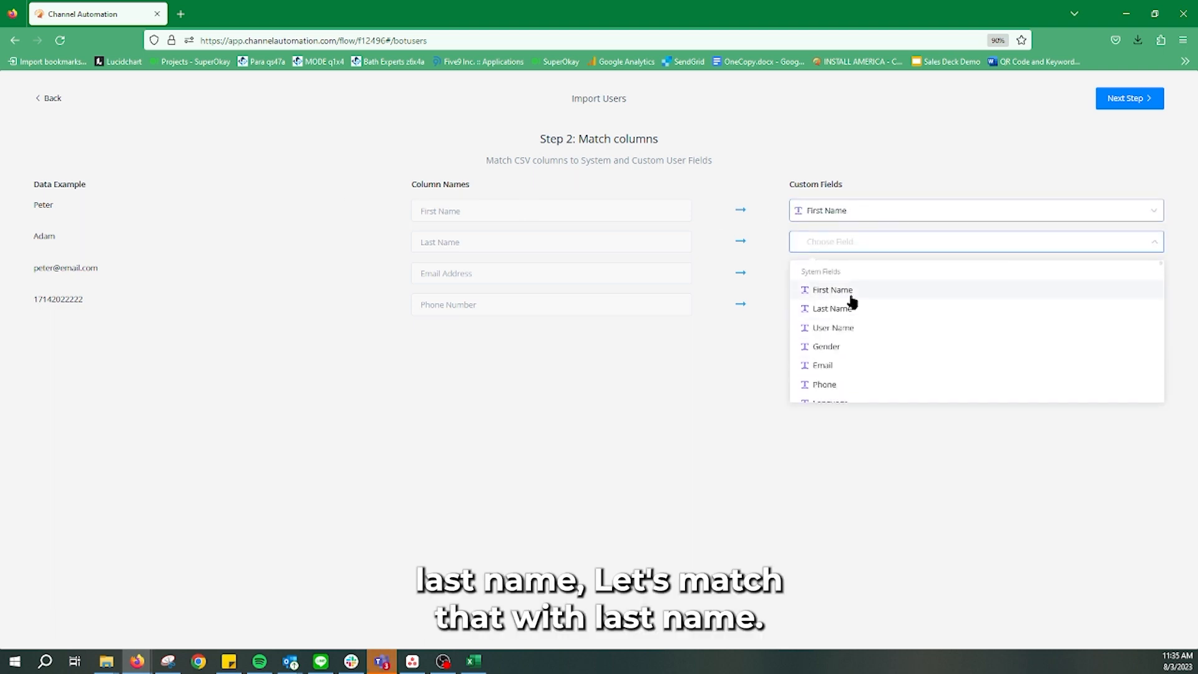
{"action": "left_click", "coordinate": [844, 305]}
{"action": "left_click", "coordinate": [854, 279]}
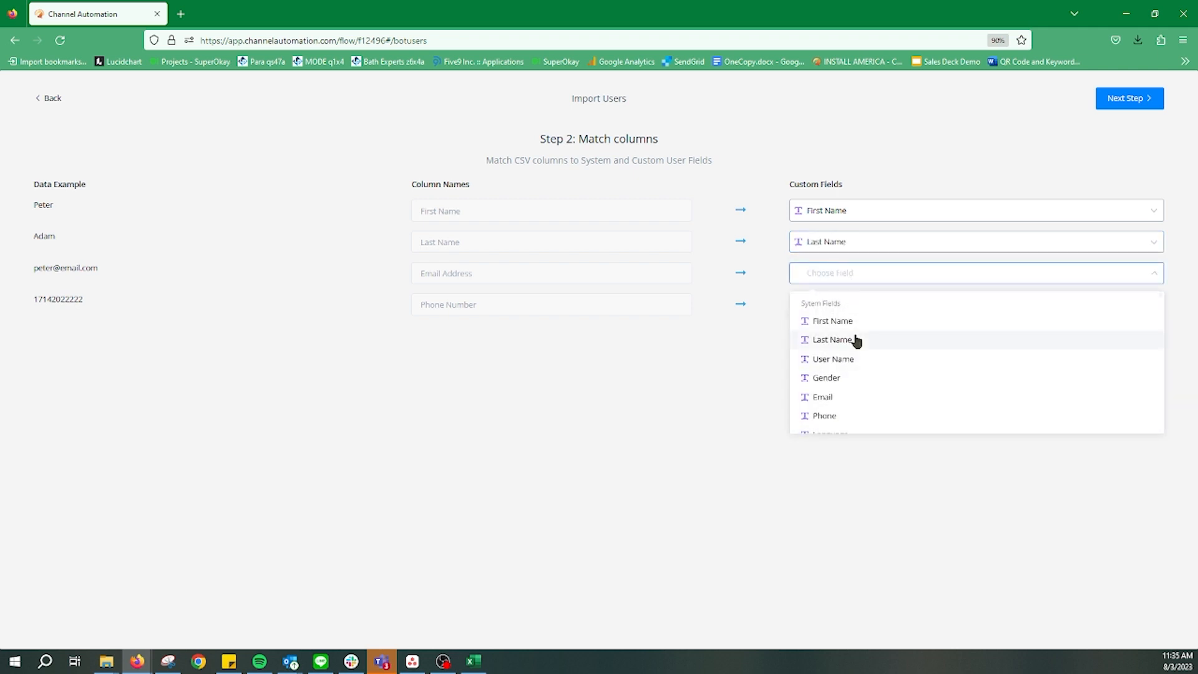
{"action": "left_click", "coordinate": [854, 398]}
{"action": "left_click", "coordinate": [854, 305]}
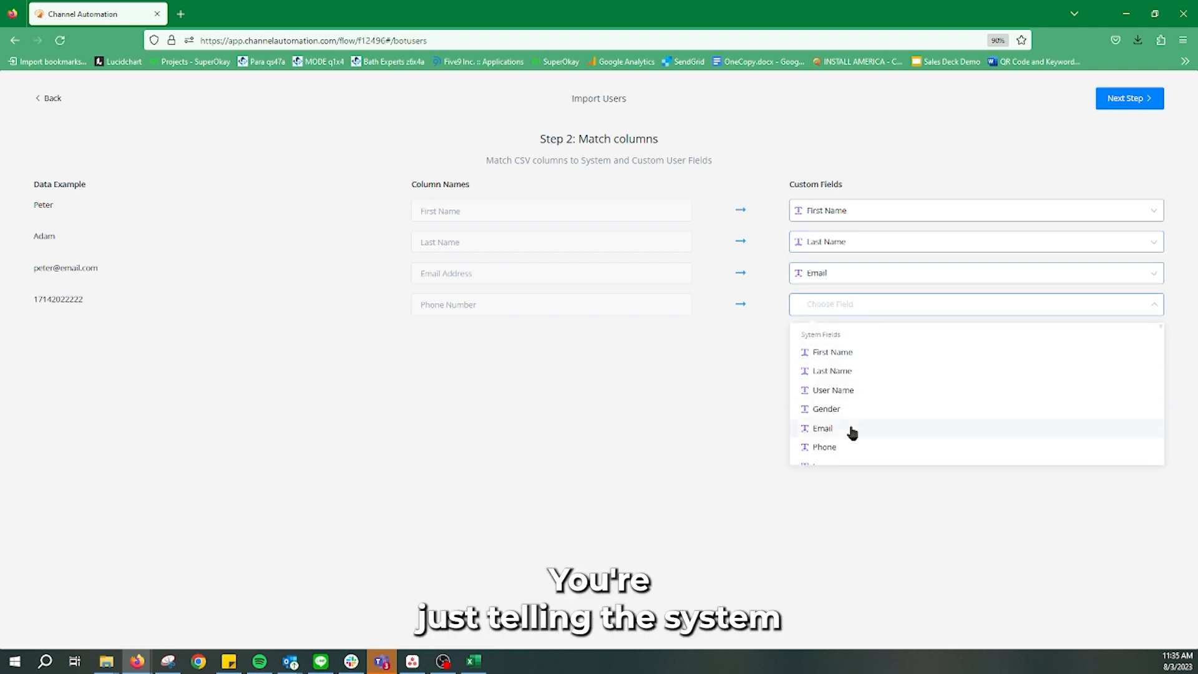
{"action": "left_click", "coordinate": [836, 446]}
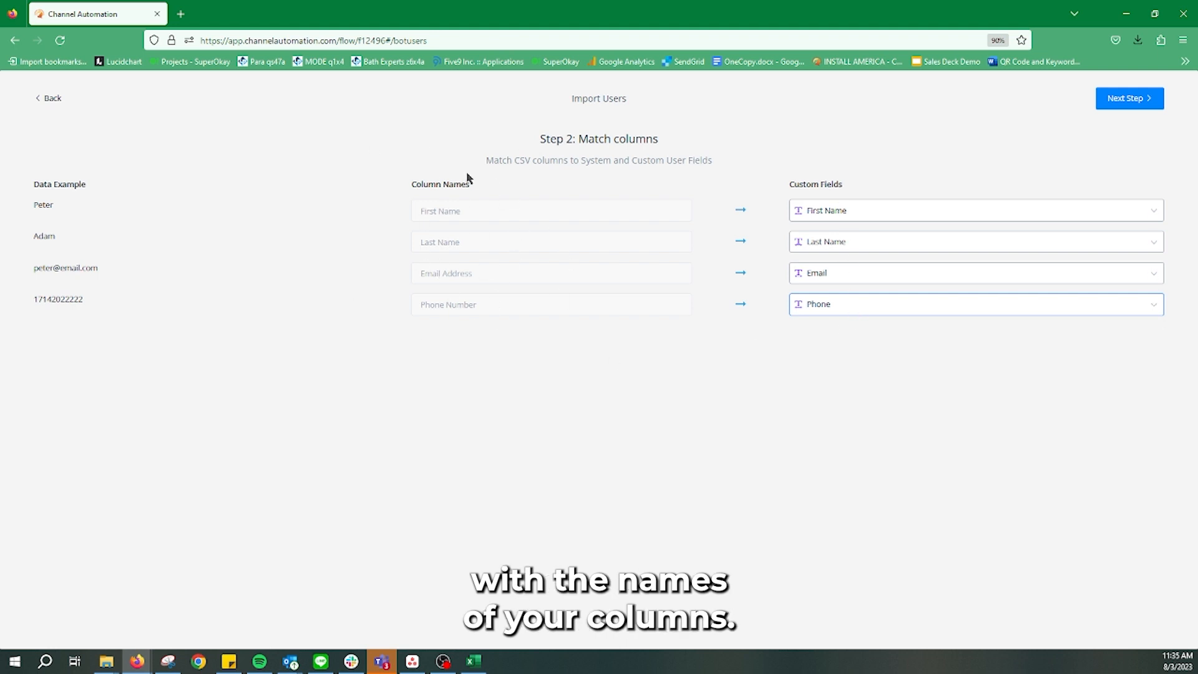
{"action": "left_click", "coordinate": [1128, 99]}
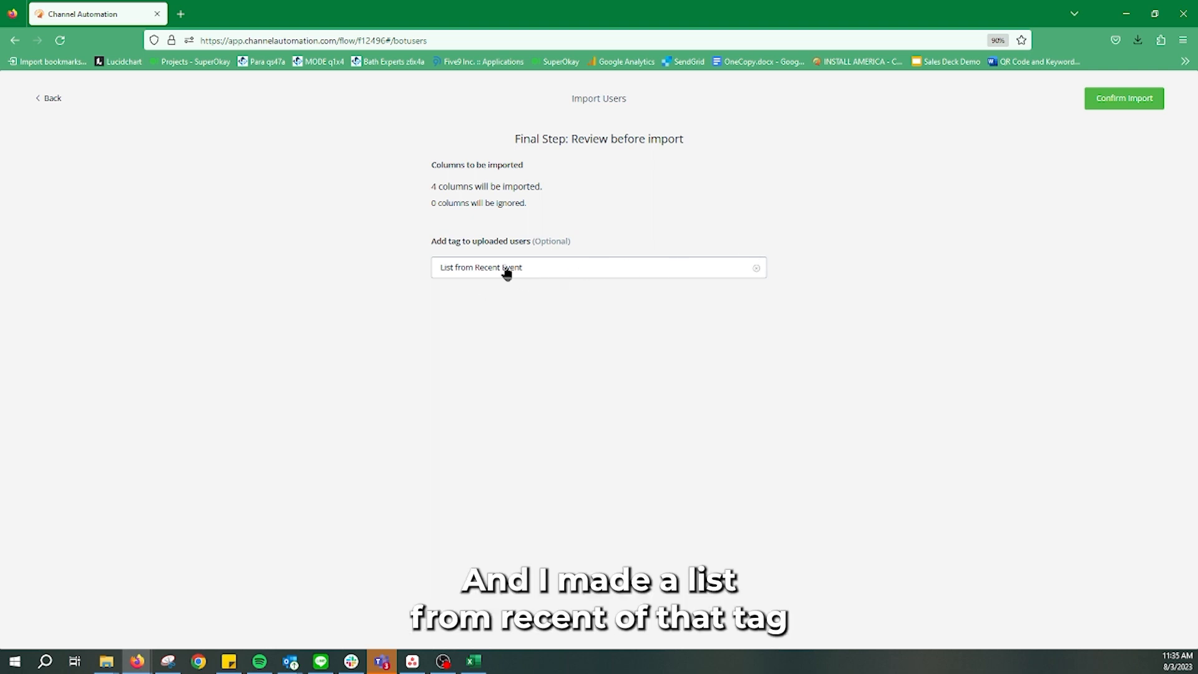
Create the tag 'DNS List from last 3 months' and apply it to the imported users
{"action": "left_click", "coordinate": [557, 275]}
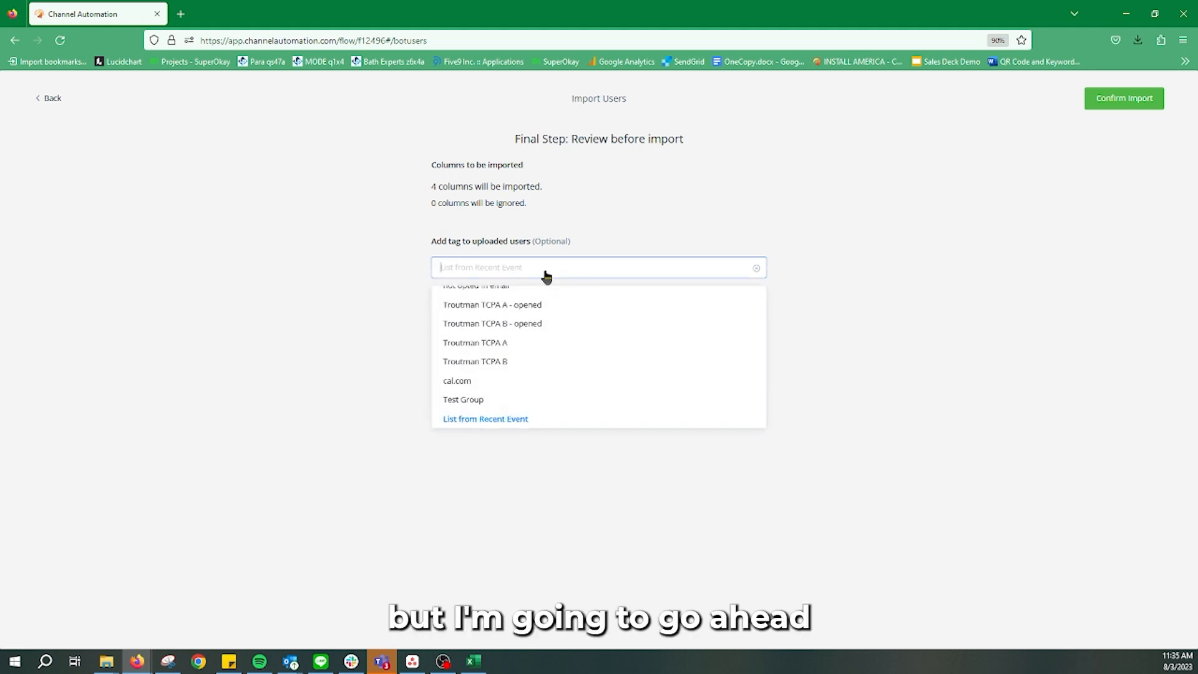
{"action": "type", "text": "Recent Event"}
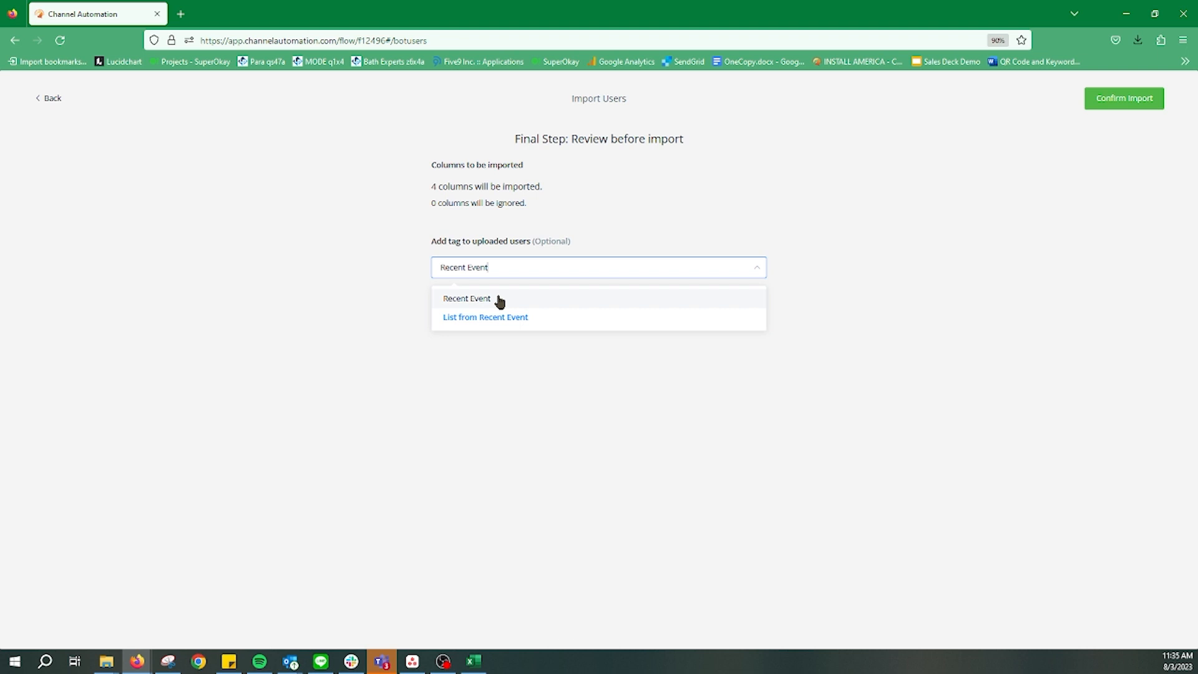
{"action": "key", "text": "BackSpace"}
{"action": "key", "text": "BackSpace"}
{"action": "key", "text": "BackSpace"}
{"action": "key", "text": "BackSpace"}
{"action": "key", "text": "BackSpace"}
{"action": "key", "text": "BackSpace"}
{"action": "key", "text": "BackSpace"}
{"action": "key", "text": "BackSpace"}
{"action": "key", "text": "BackSpace"}
{"action": "key", "text": "BackSpace"}
{"action": "key", "text": "BackSpace"}
{"action": "key", "text": "BackSpace"}
{"action": "type", "text": "DN"}
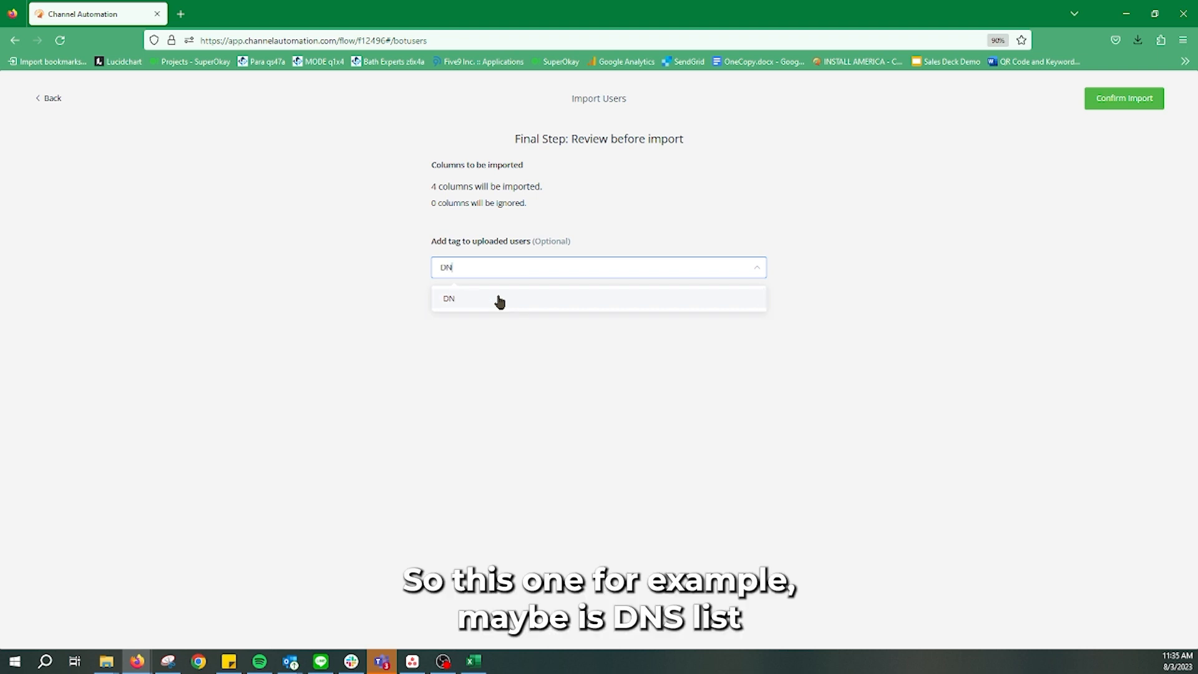
{"action": "type", "text": "S List f"}
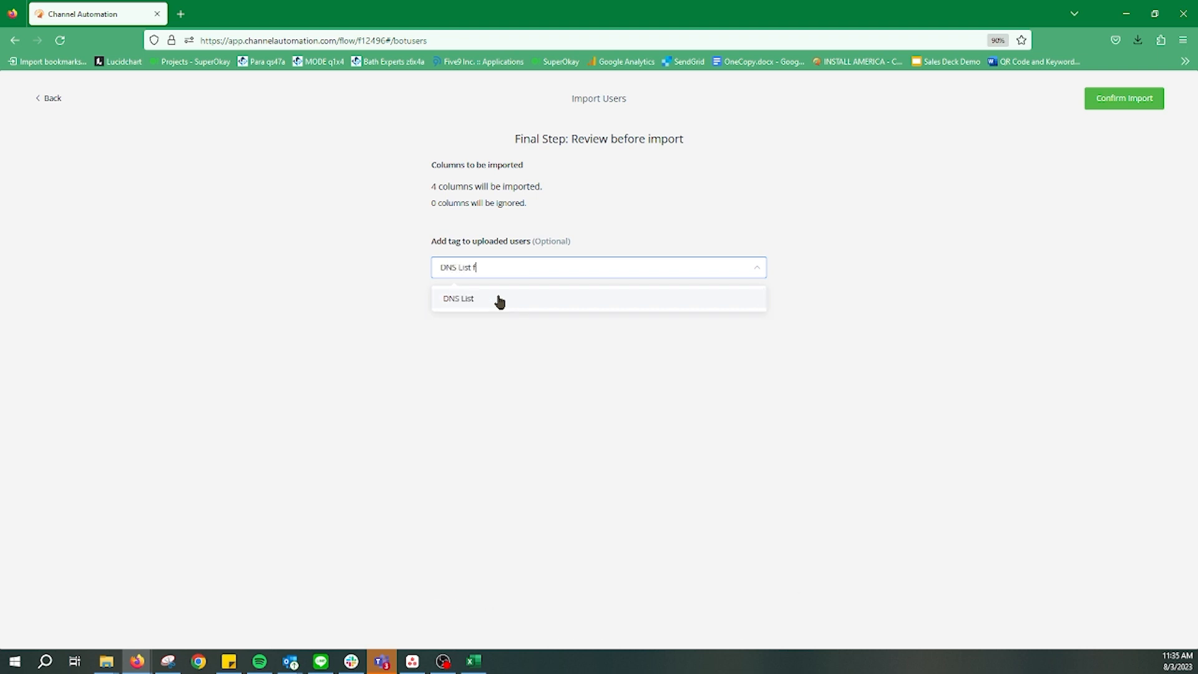
{"action": "type", "text": "rom last 3 months"}
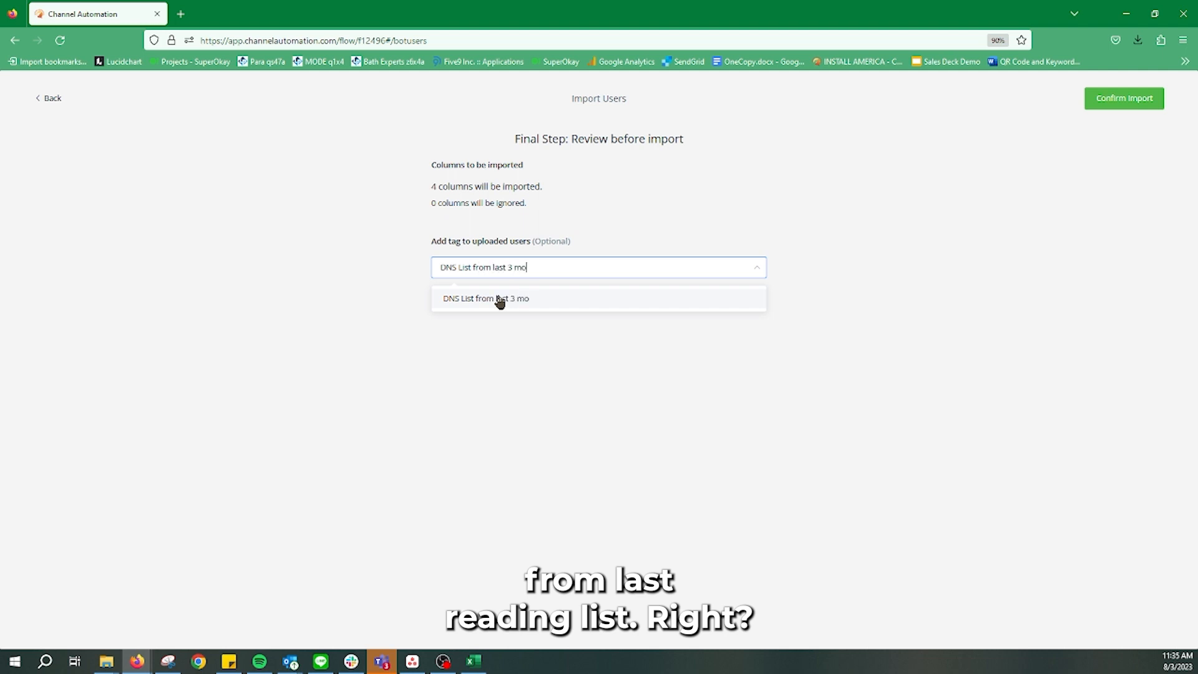
{"action": "left_click", "coordinate": [578, 303]}
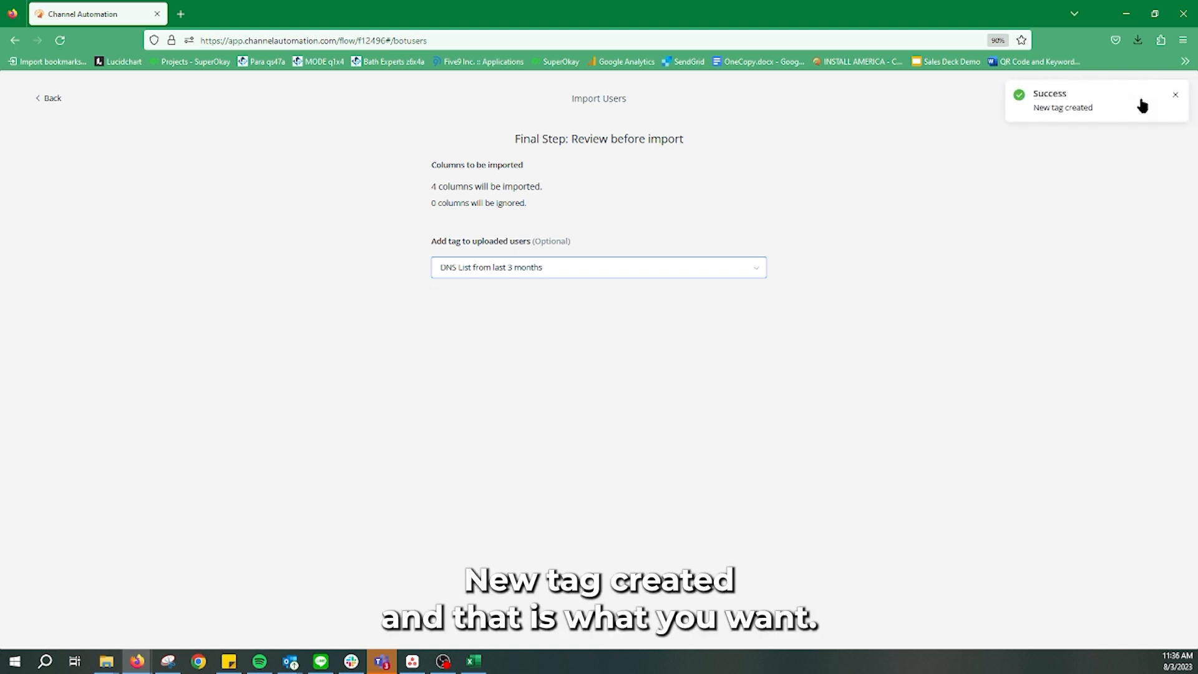
{"action": "left_click", "coordinate": [1177, 98]}
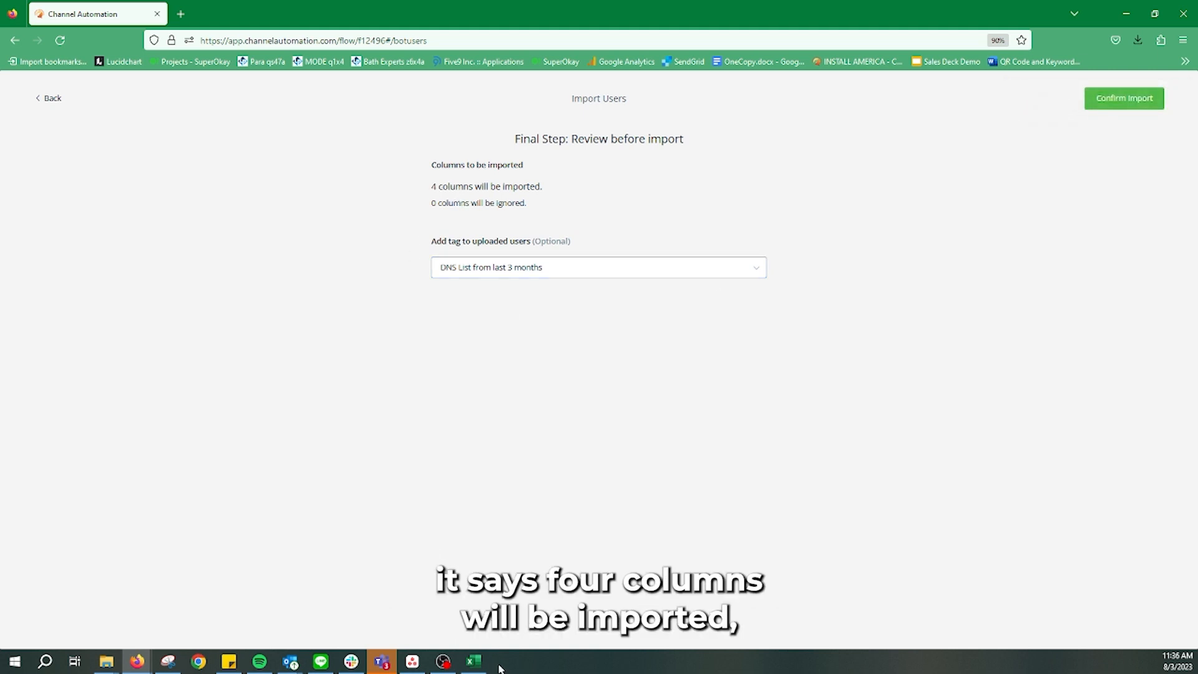
Confirm the import creating 7 users, then reopen the spreadsheet and select row 8
{"action": "left_click", "coordinate": [474, 660]}
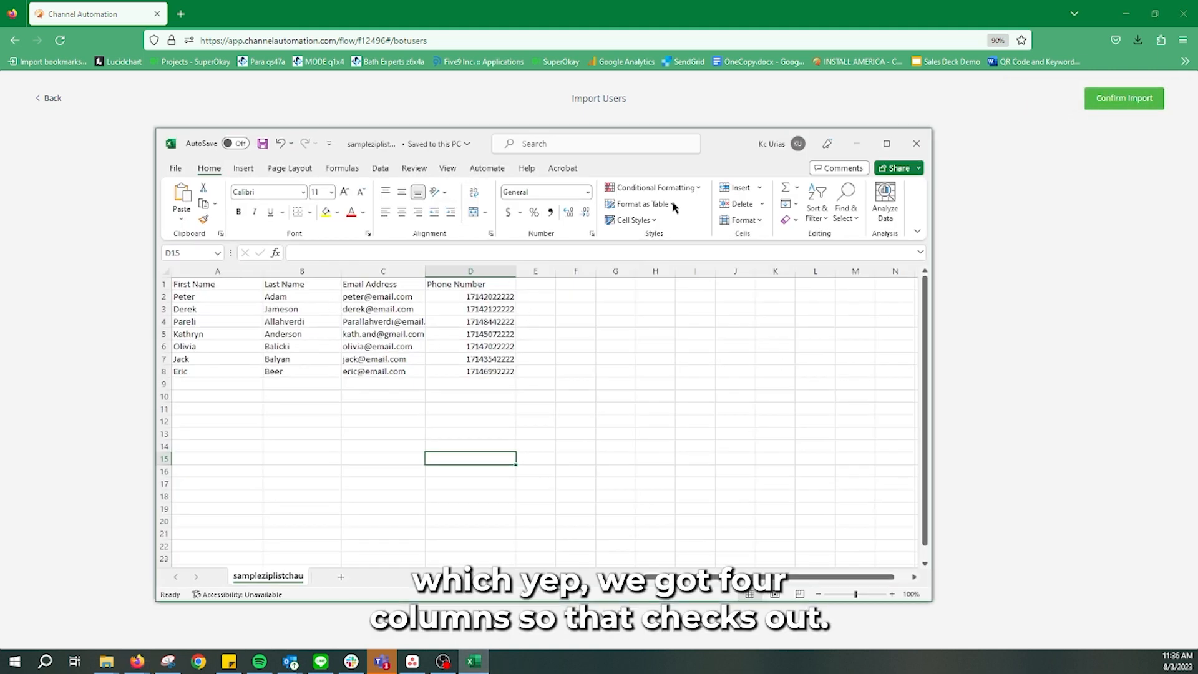
{"action": "left_click", "coordinate": [849, 144]}
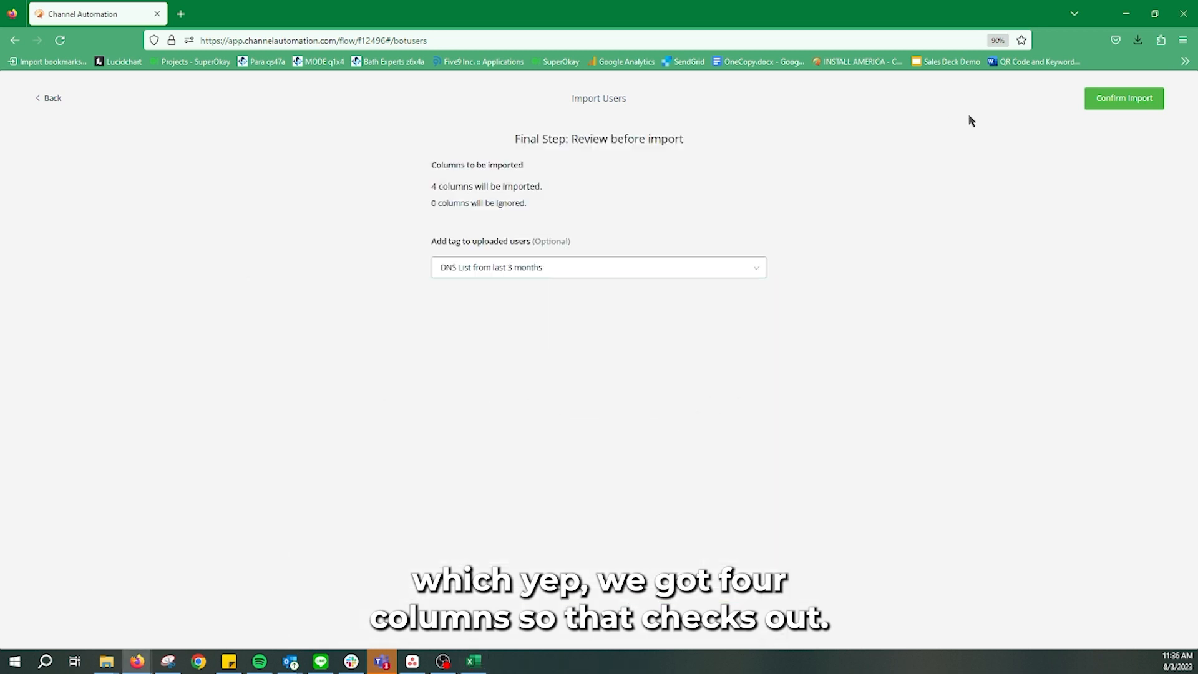
{"action": "left_click", "coordinate": [1131, 101]}
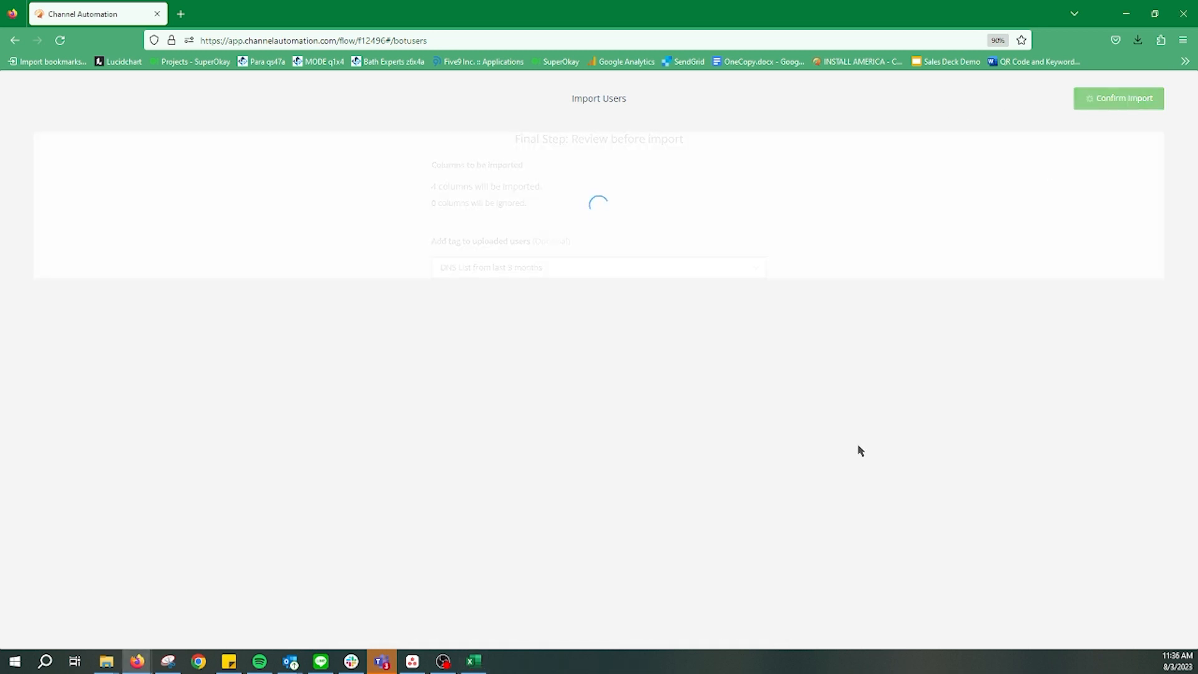
{"action": "left_click", "coordinate": [473, 661]}
{"action": "left_click", "coordinate": [161, 371]}
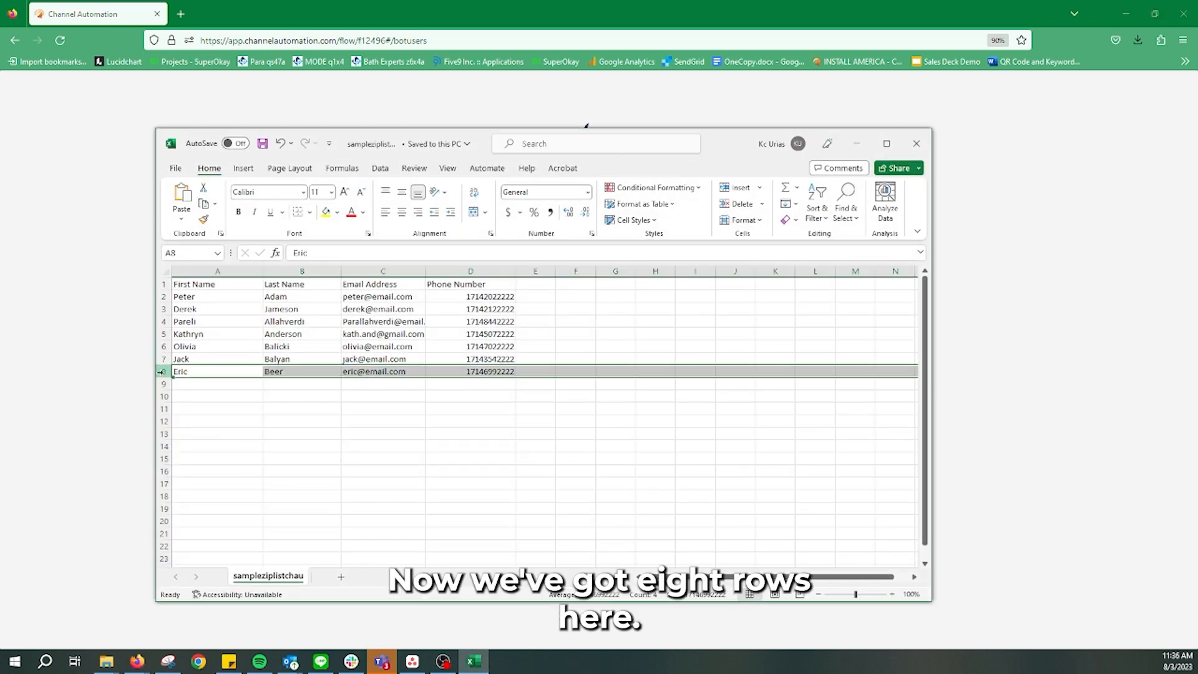
{"action": "left_click_drag", "start_coordinate": [731, 144], "coordinate": [919, 180]}
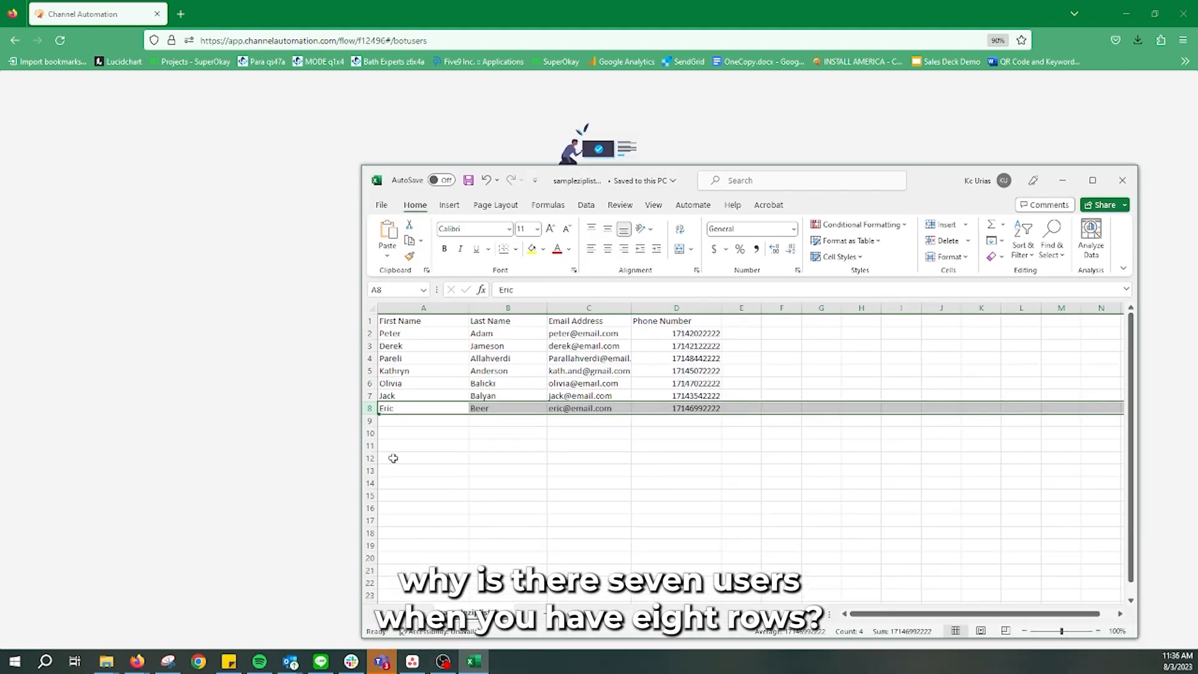
{"action": "left_click", "coordinate": [368, 320]}
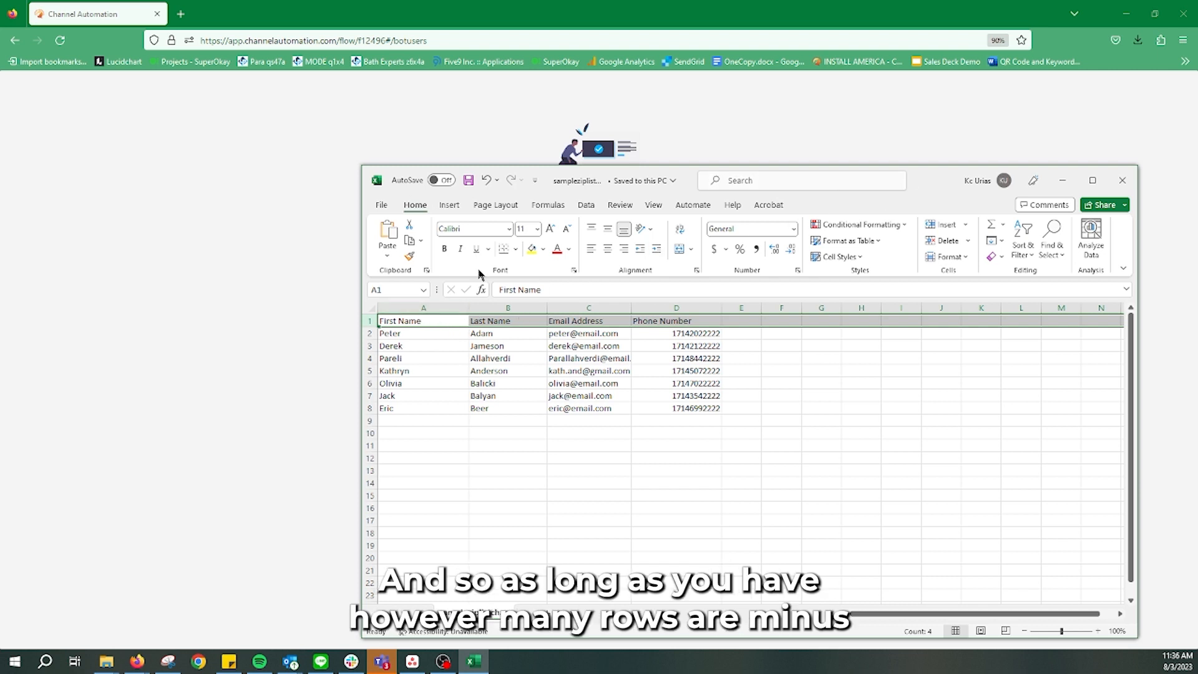
{"action": "left_click", "coordinate": [368, 408]}
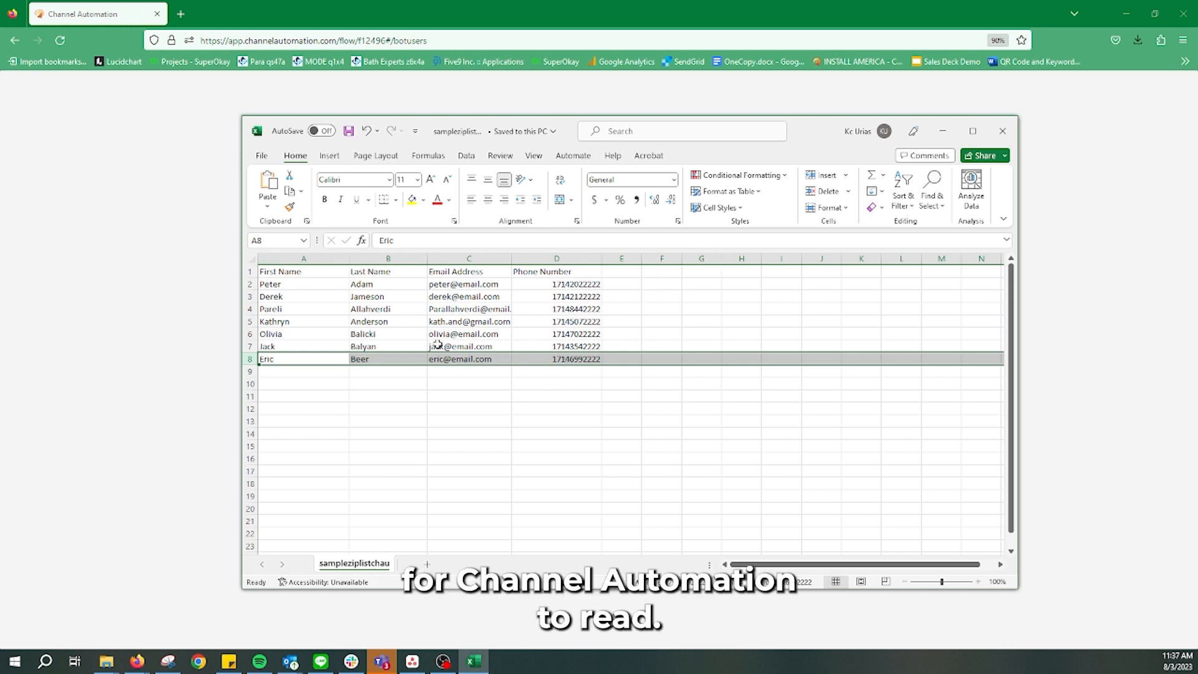
{"action": "left_click", "coordinate": [407, 272]}
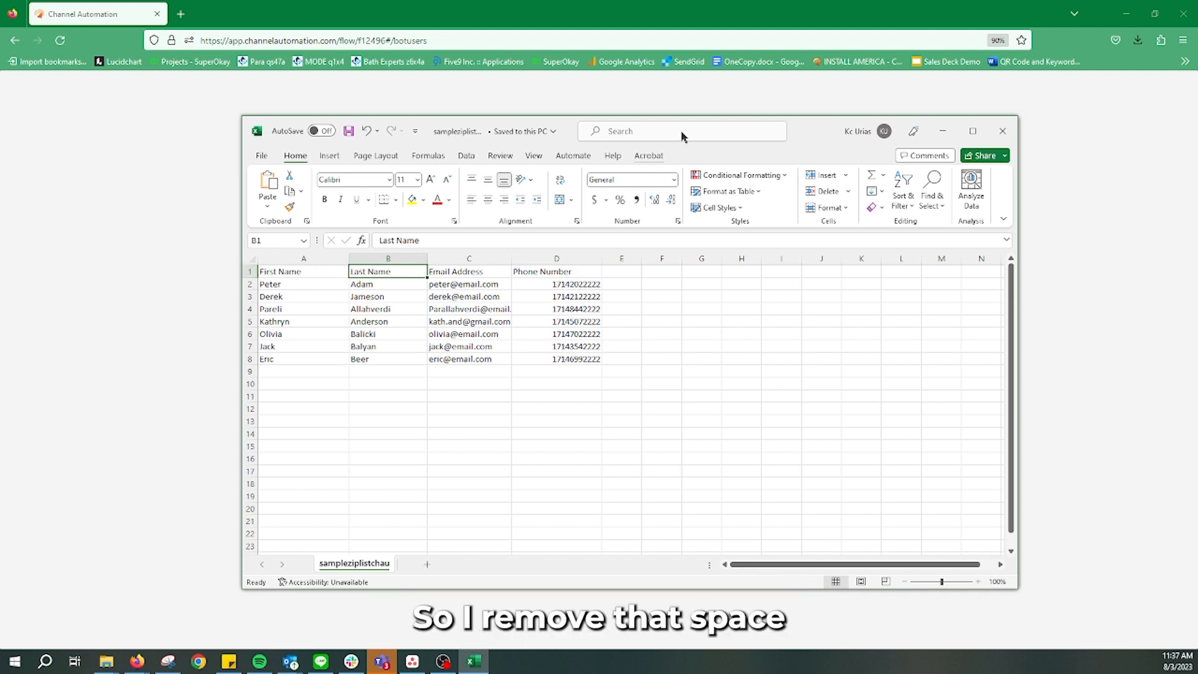
{"action": "left_click_drag", "start_coordinate": [789, 133], "coordinate": [804, 178]}
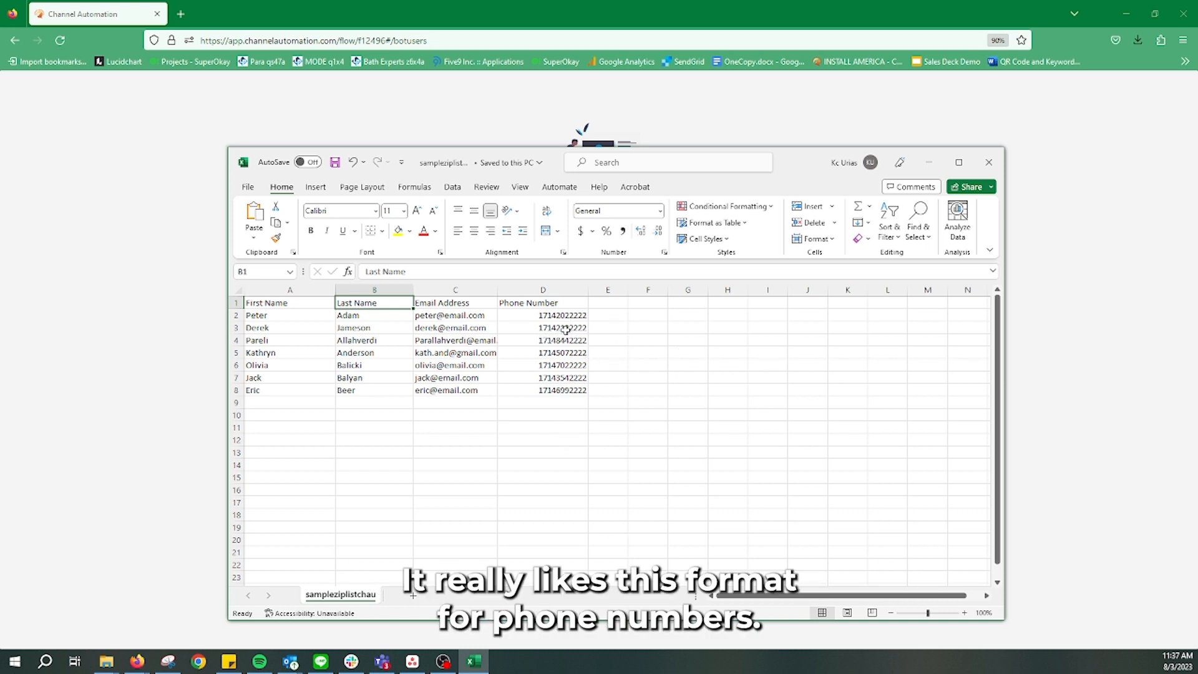
Enter a sample phone number in D10 and insert a dash into it
{"action": "left_click", "coordinate": [561, 413]}
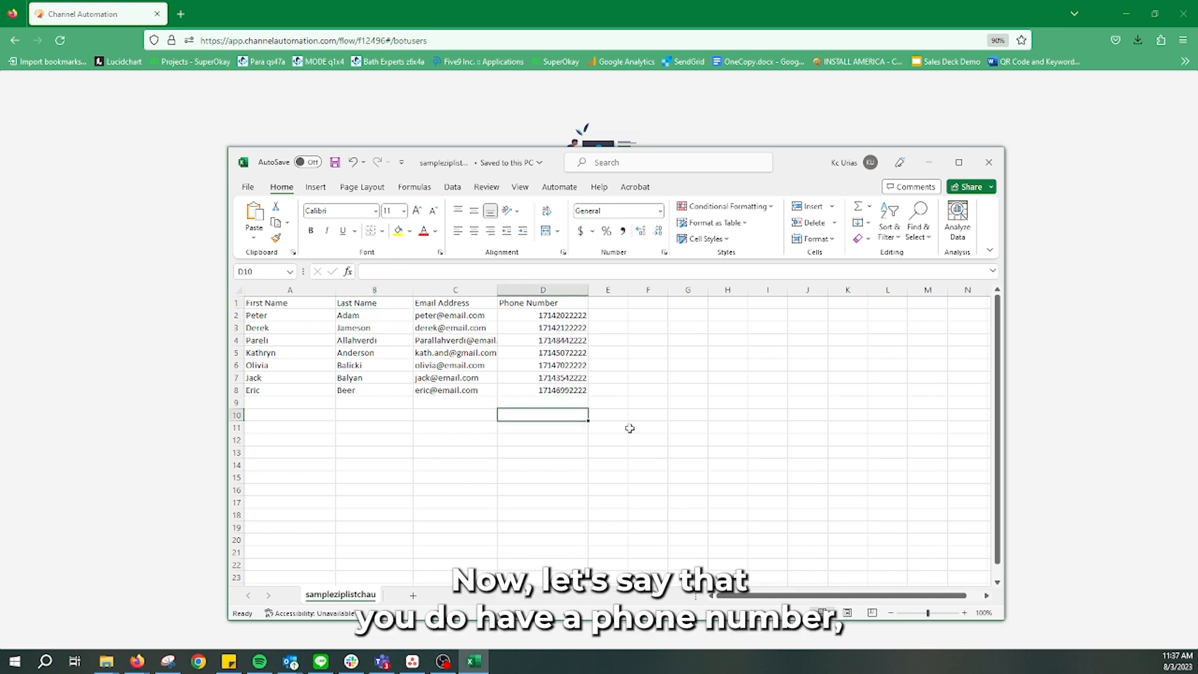
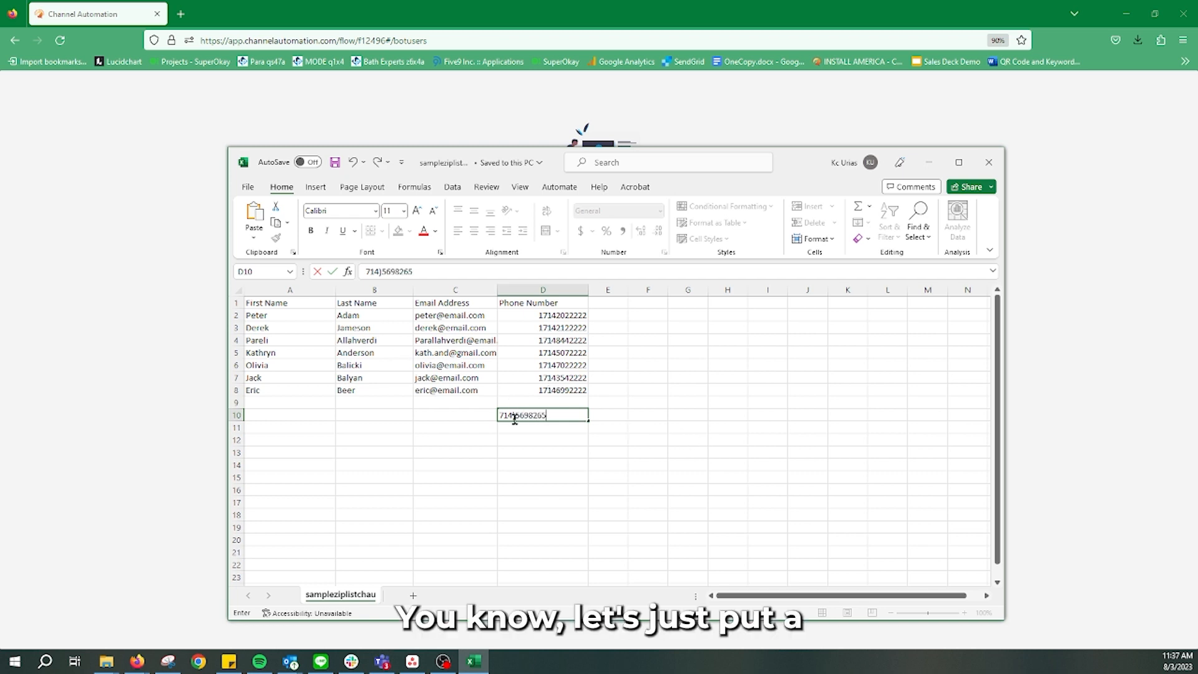
{"action": "left_click", "coordinate": [529, 415]}
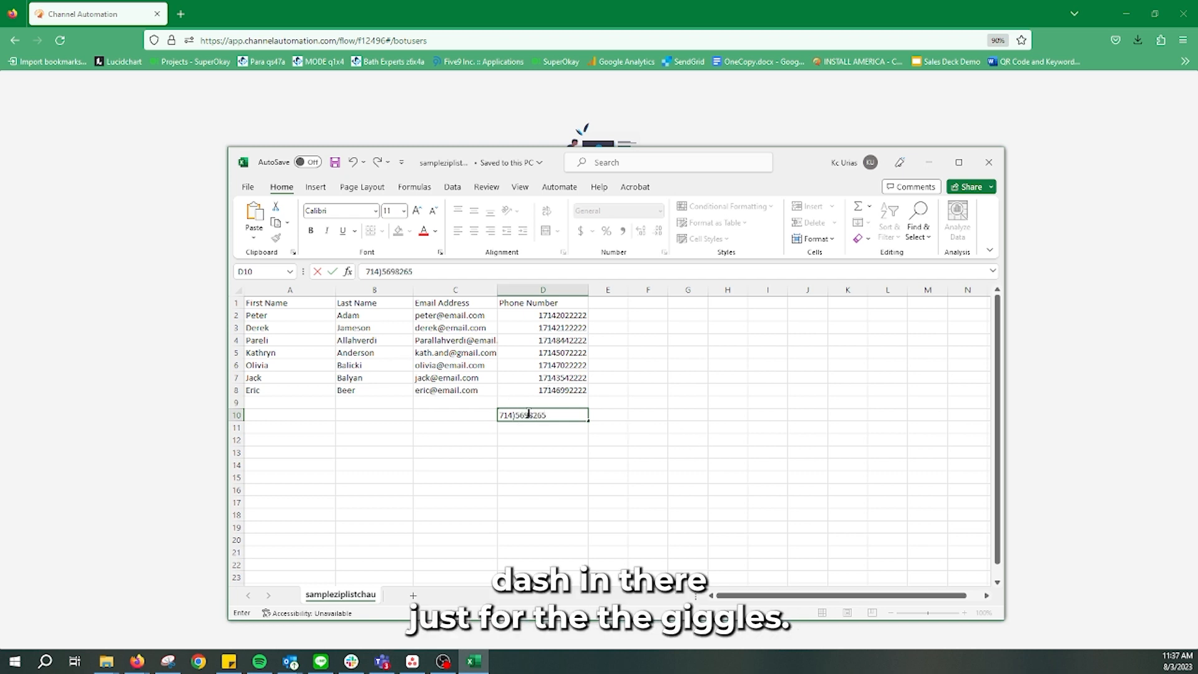
{"action": "type", "text": "-"}
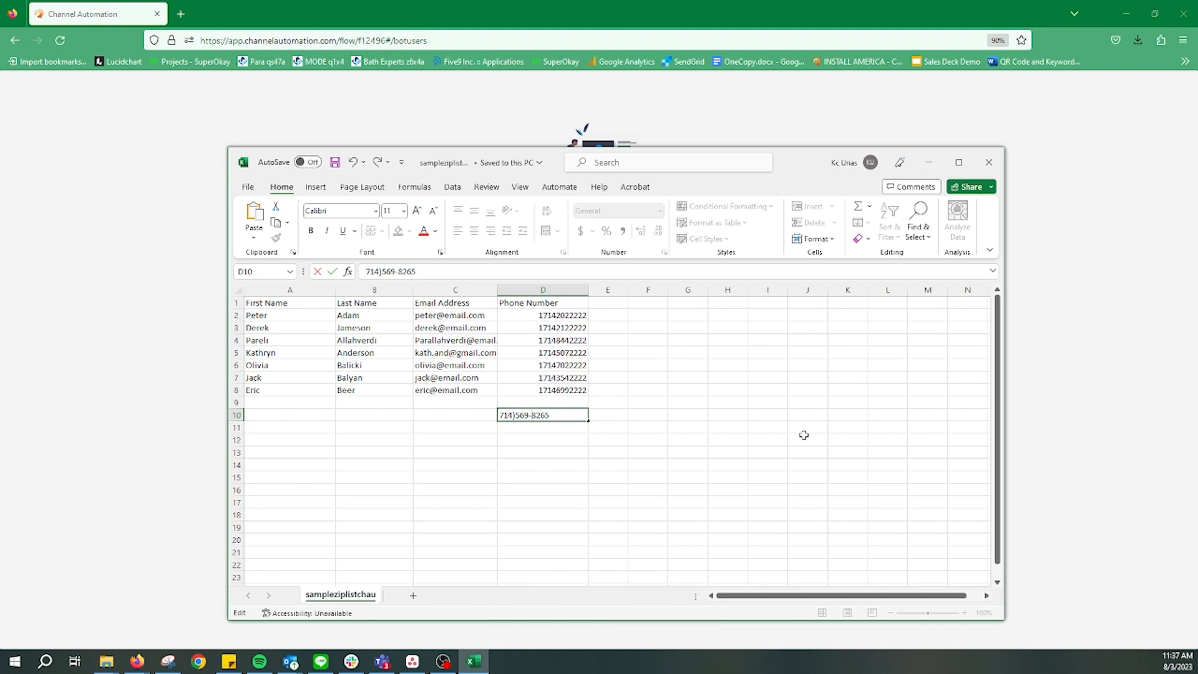
{"action": "left_click", "coordinate": [802, 433]}
Add a space and an opening parenthesis to the phone number in D10
{"action": "double_click", "coordinate": [524, 415]}
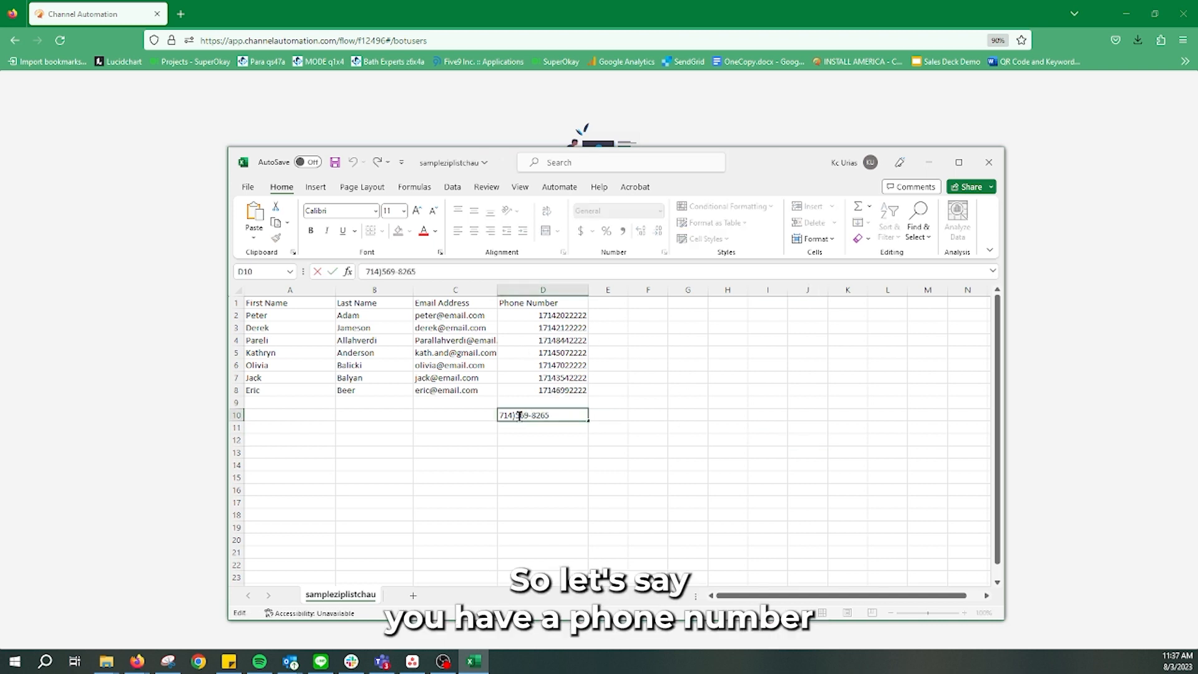
{"action": "left_click", "coordinate": [692, 428]}
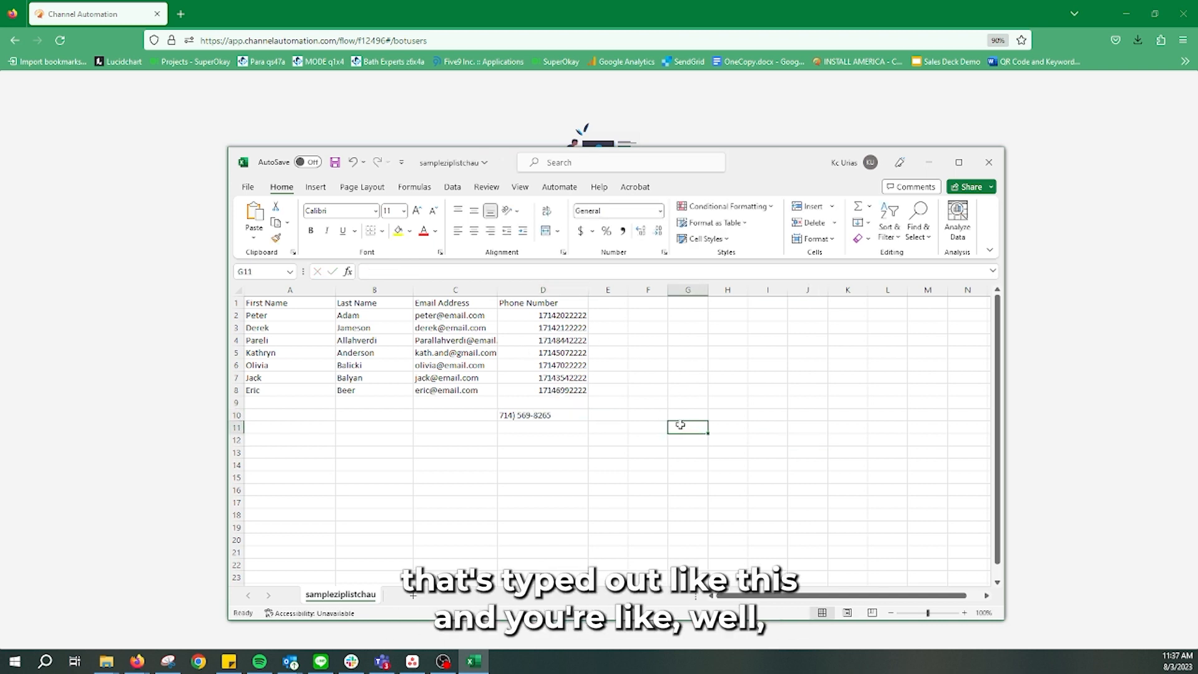
{"action": "left_click", "coordinate": [513, 414]}
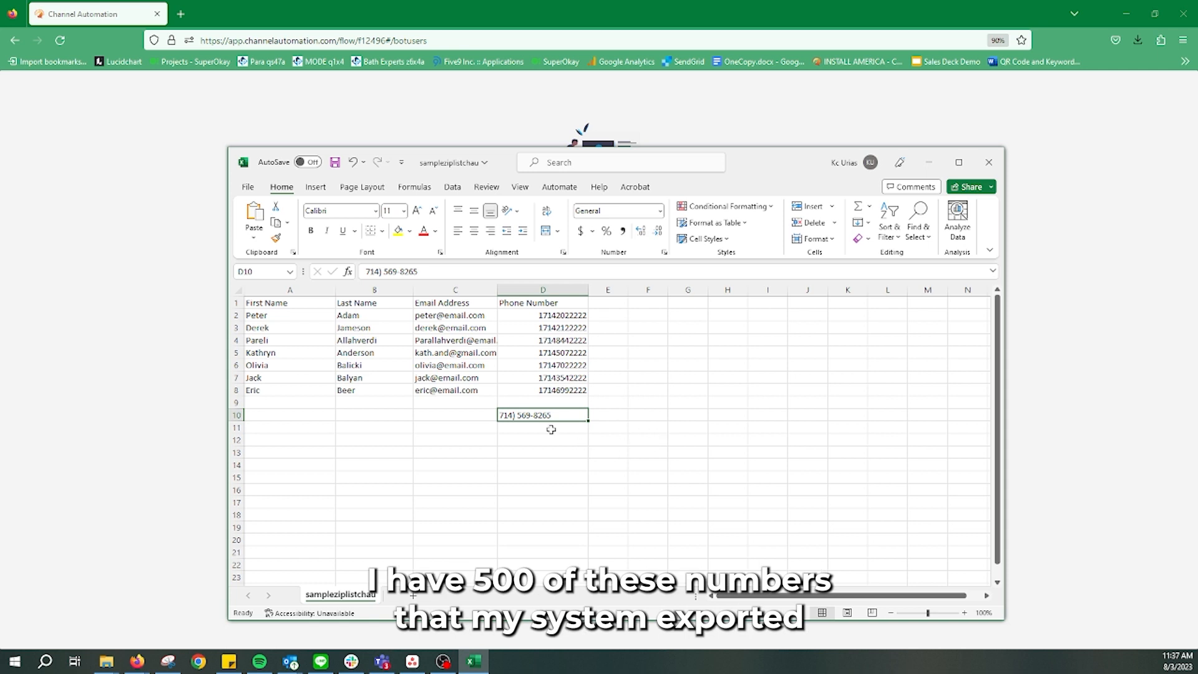
{"action": "key", "text": "Home"}
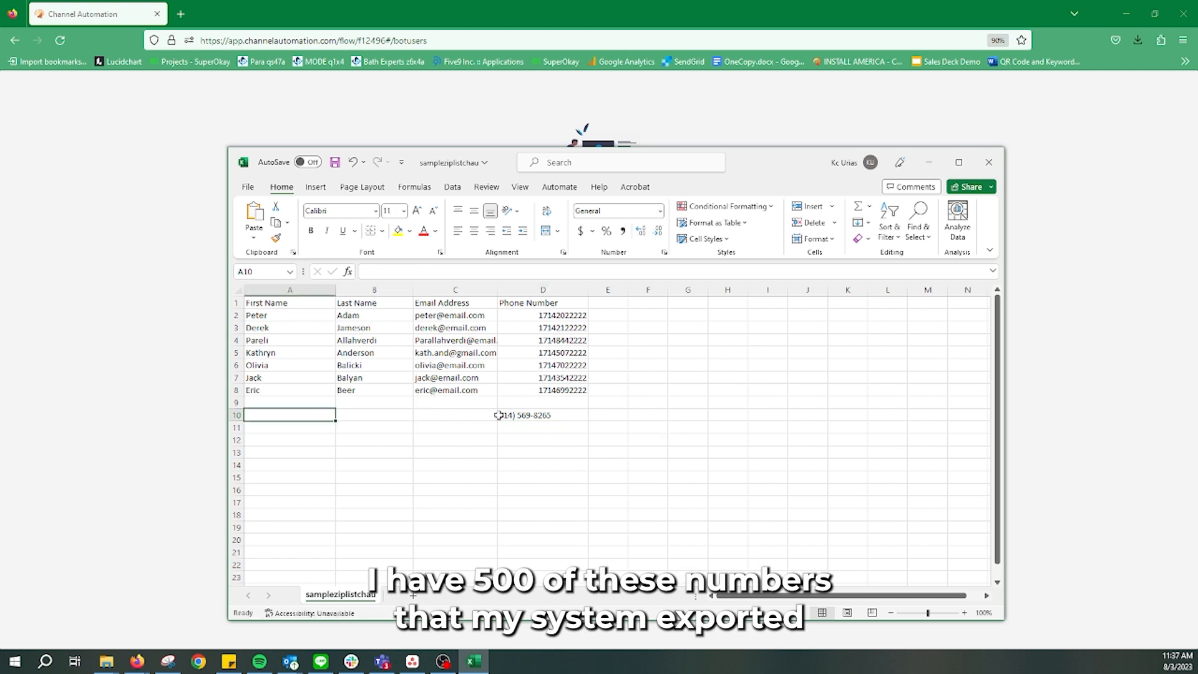
{"action": "left_click", "coordinate": [501, 415]}
{"action": "double_click", "coordinate": [504, 414]}
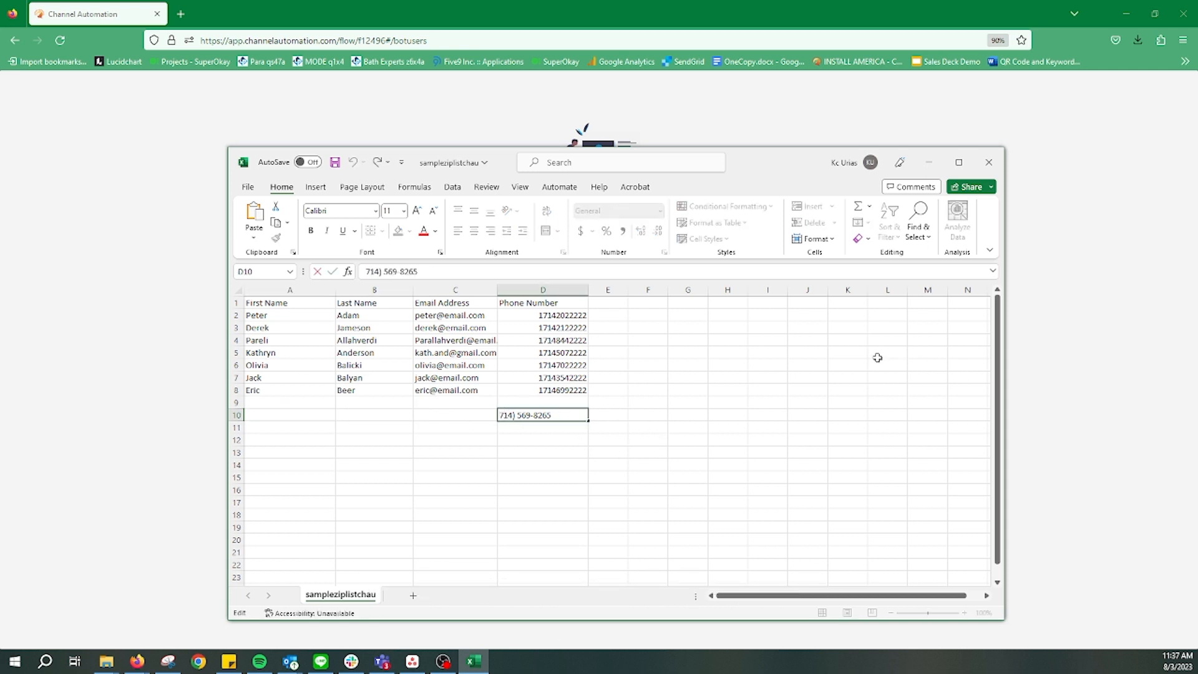
{"action": "type", "text": "("}
{"action": "left_click", "coordinate": [709, 454]}
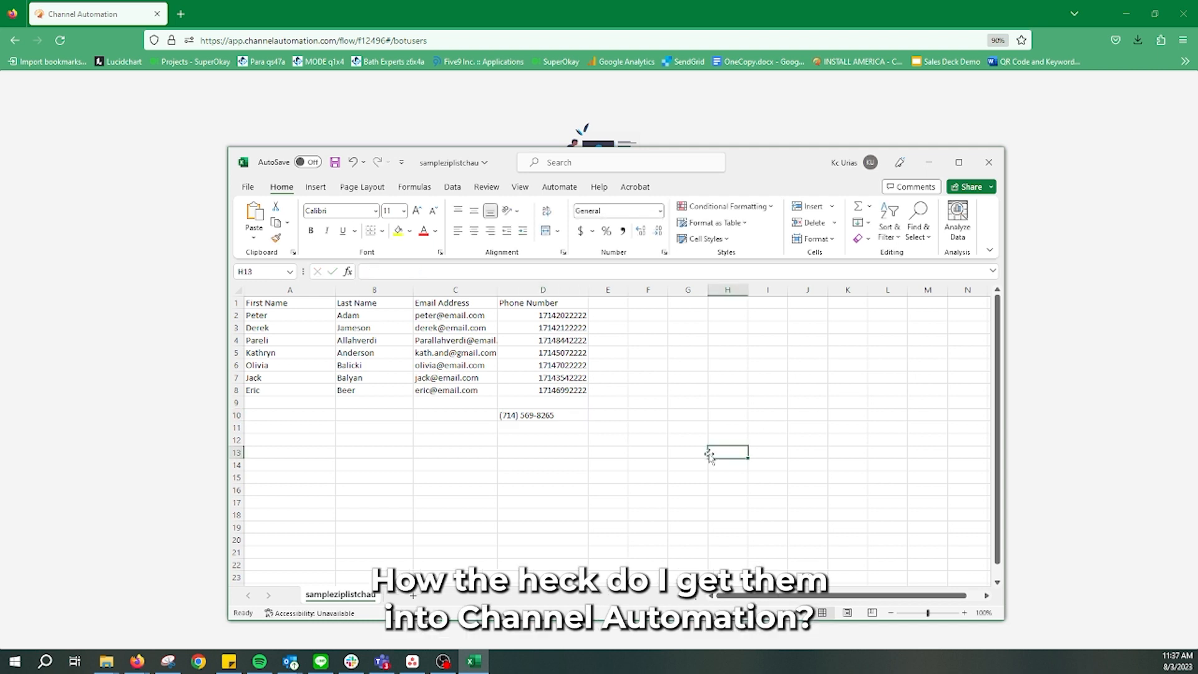
{"action": "left_click", "coordinate": [568, 416]}
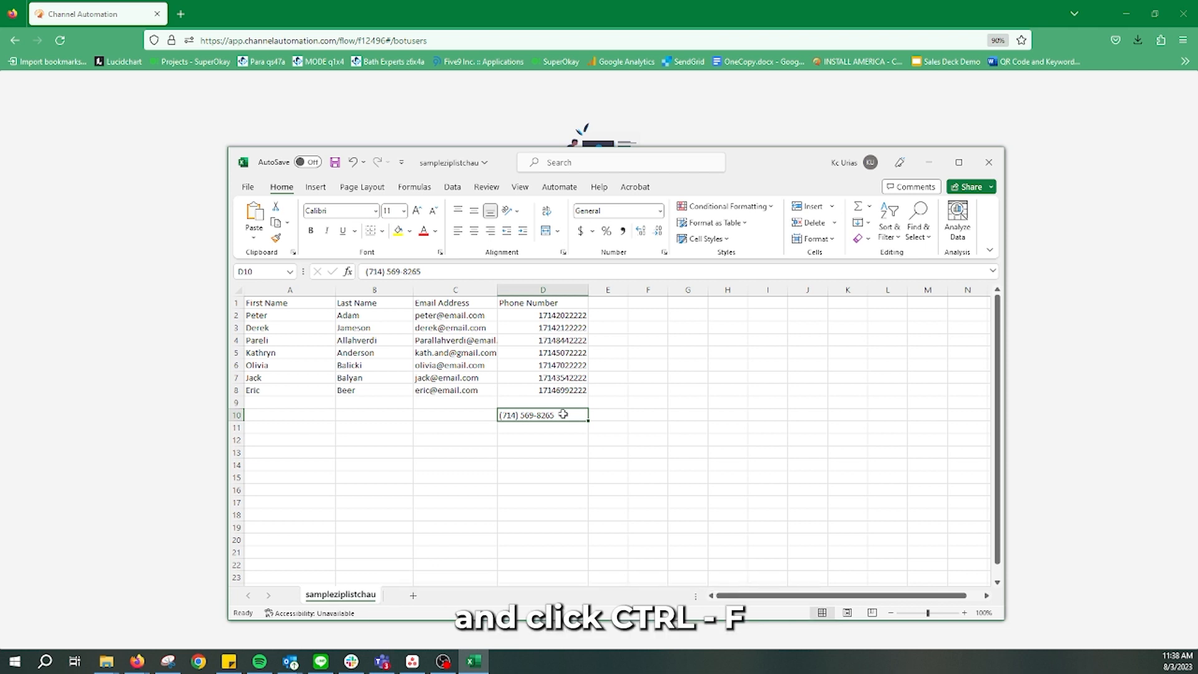
Use Find and Replace to remove all spaces and opening parentheses from the sheet
{"action": "key", "text": "ctrl+f"}
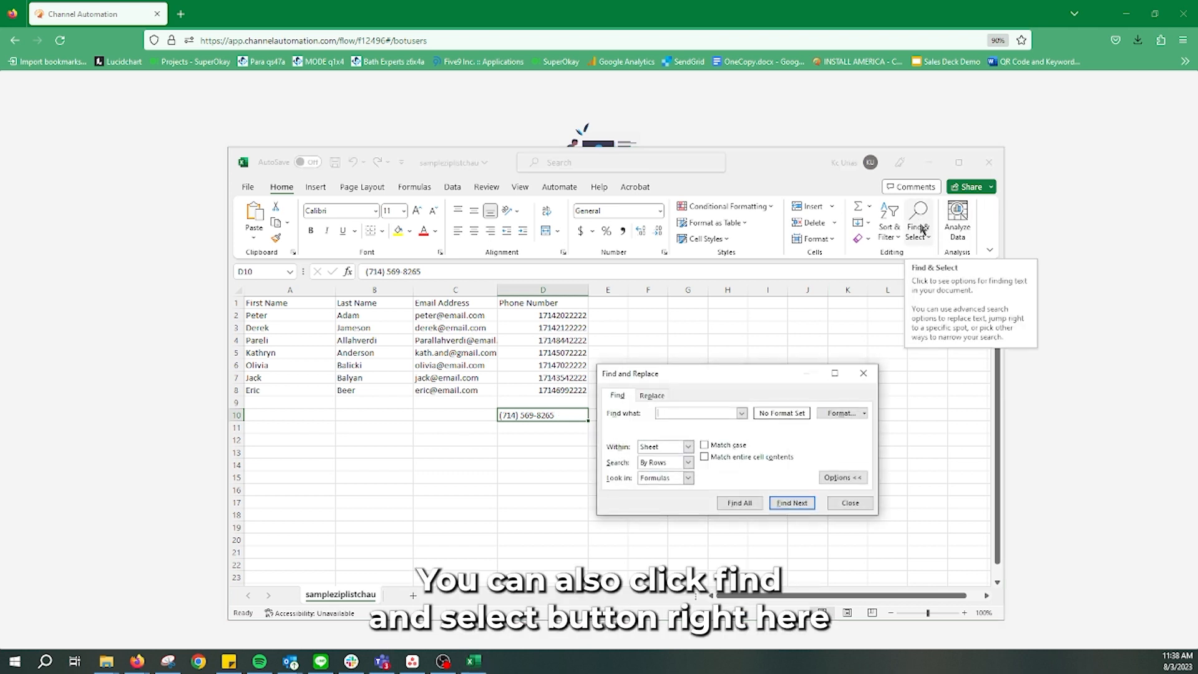
{"action": "left_click", "coordinate": [650, 398]}
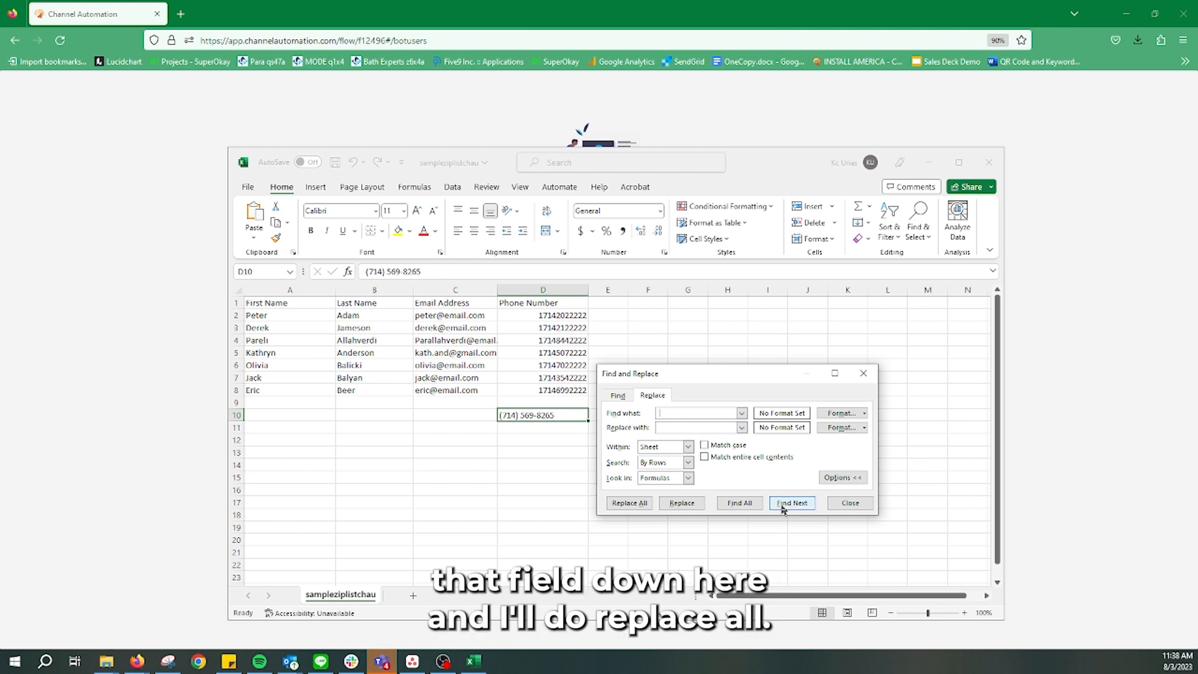
{"action": "left_click", "coordinate": [643, 505]}
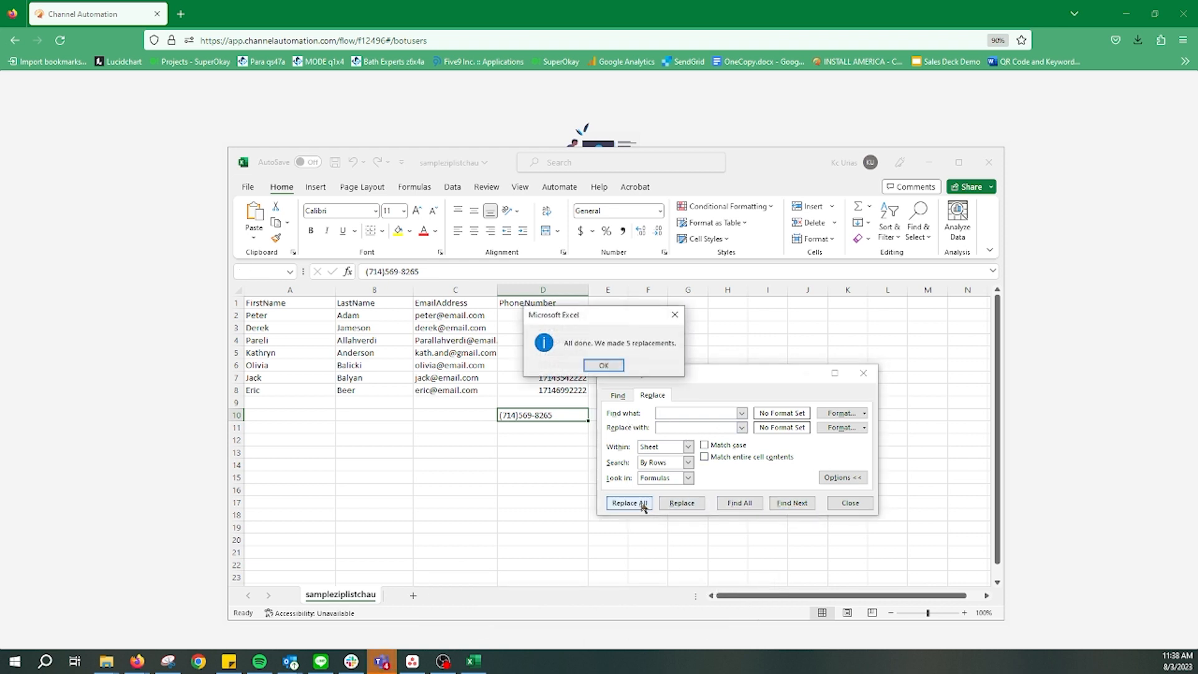
{"action": "left_click", "coordinate": [602, 365]}
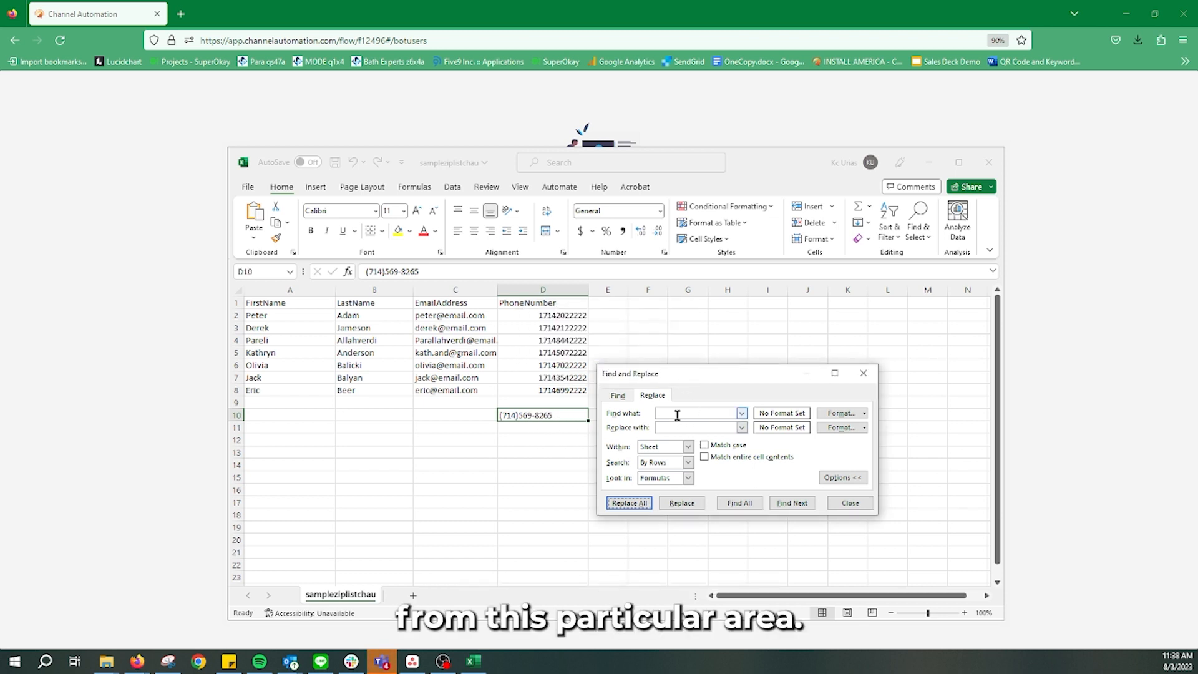
{"action": "left_click", "coordinate": [677, 415]}
{"action": "type", "text": "("}
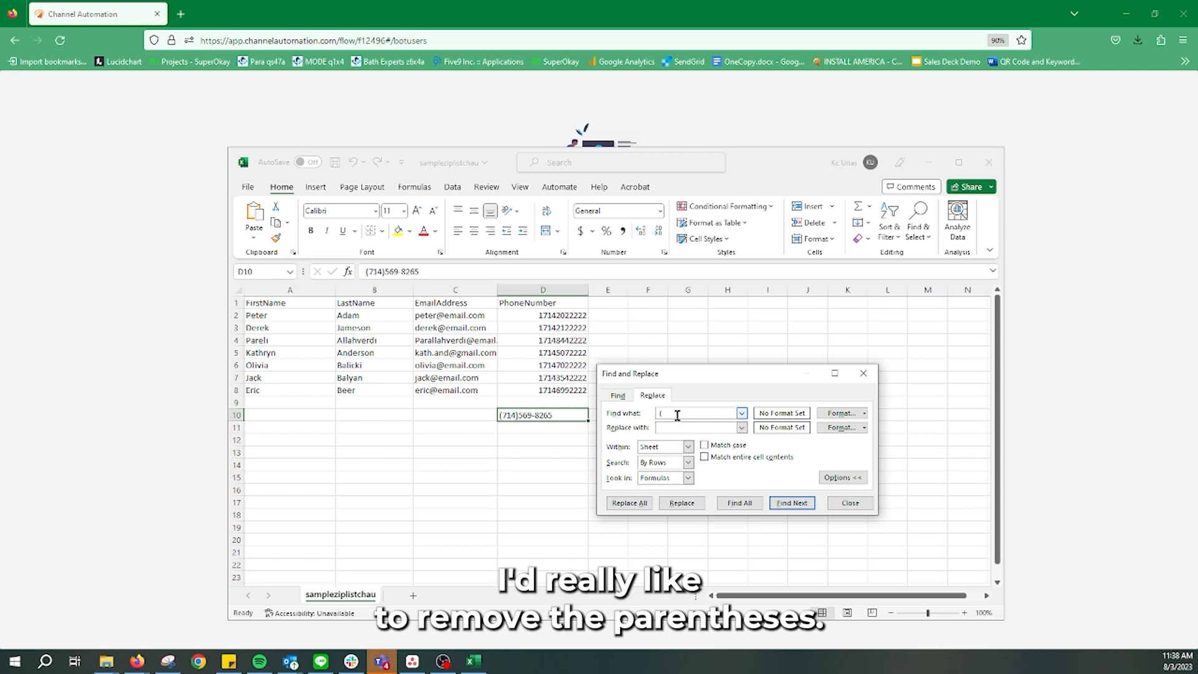
{"action": "left_click", "coordinate": [629, 503]}
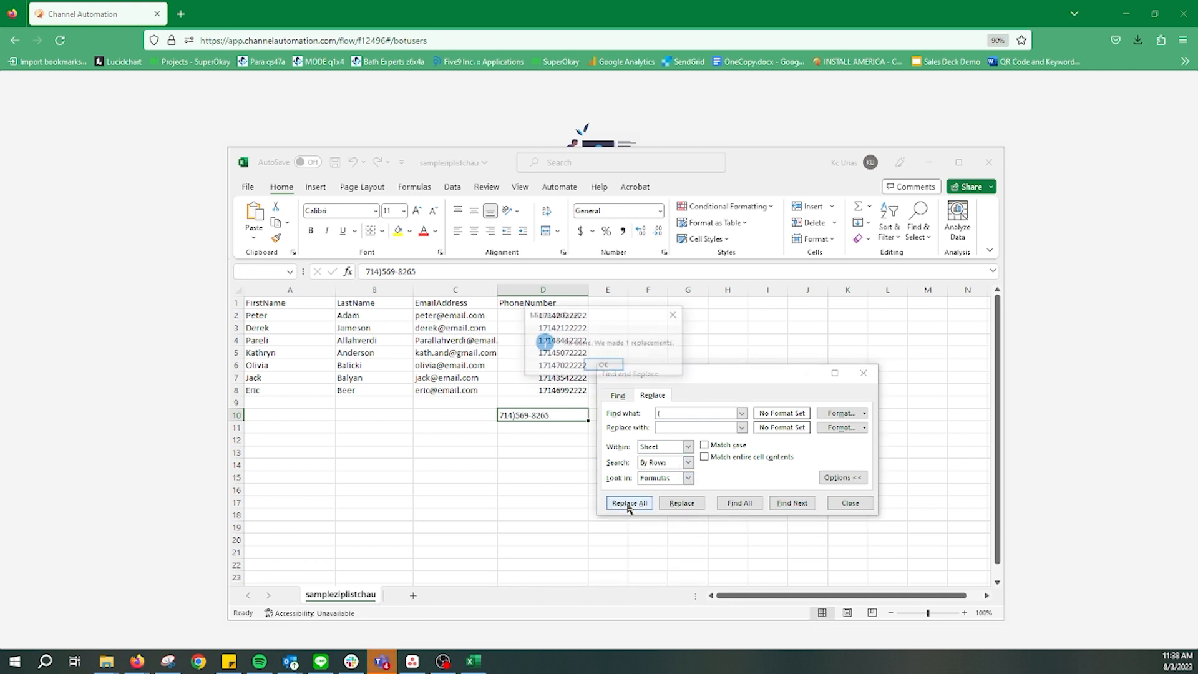
{"action": "left_click", "coordinate": [603, 365]}
Replace the closing parenthesis and the dash with nothing so D10 holds only digits
{"action": "left_click", "coordinate": [684, 412]}
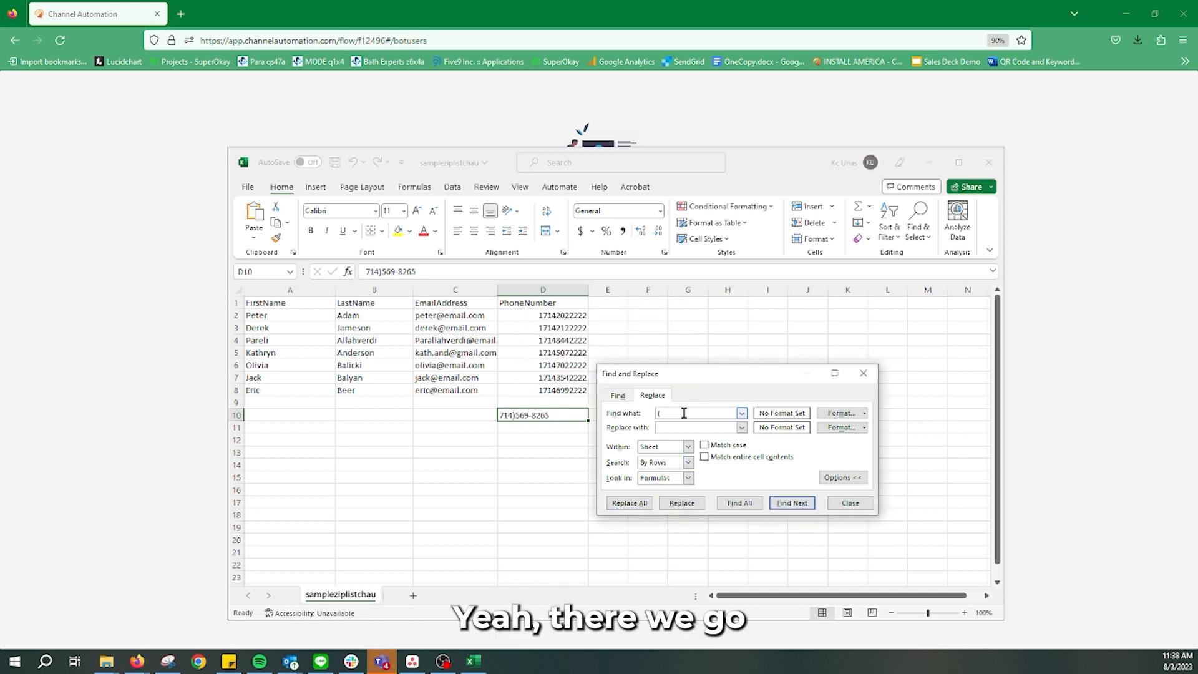
{"action": "key", "text": "BackSpace"}
{"action": "type", "text": ")"}
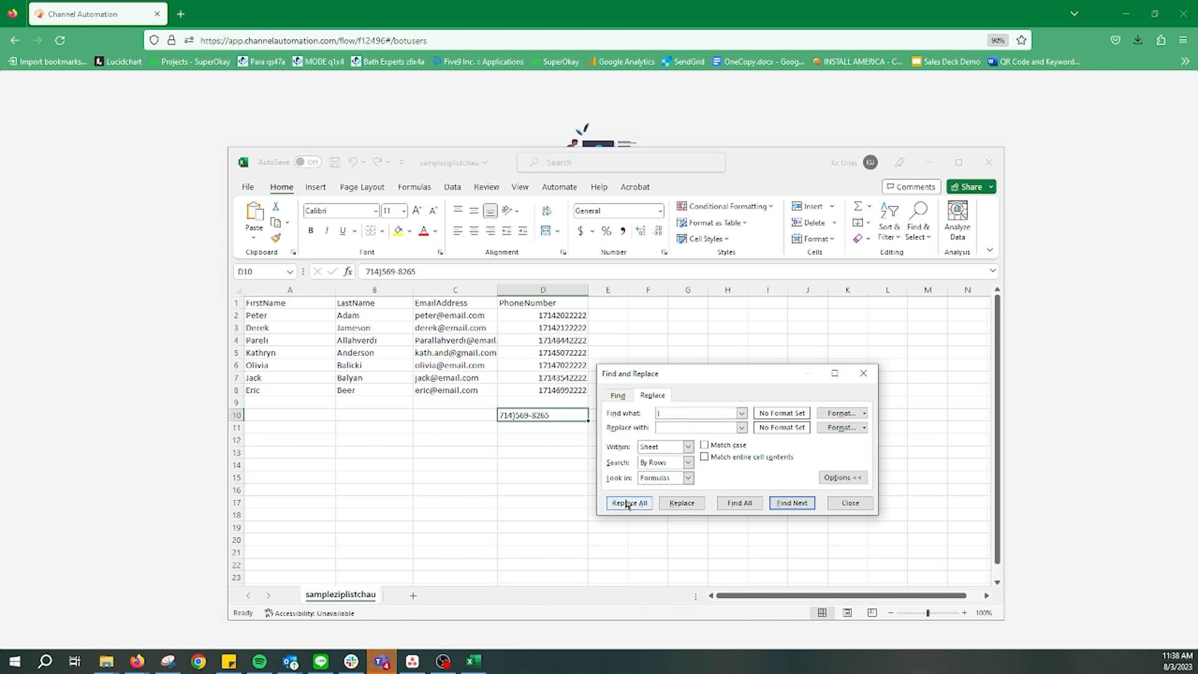
{"action": "left_click", "coordinate": [629, 502]}
{"action": "left_click", "coordinate": [615, 369]}
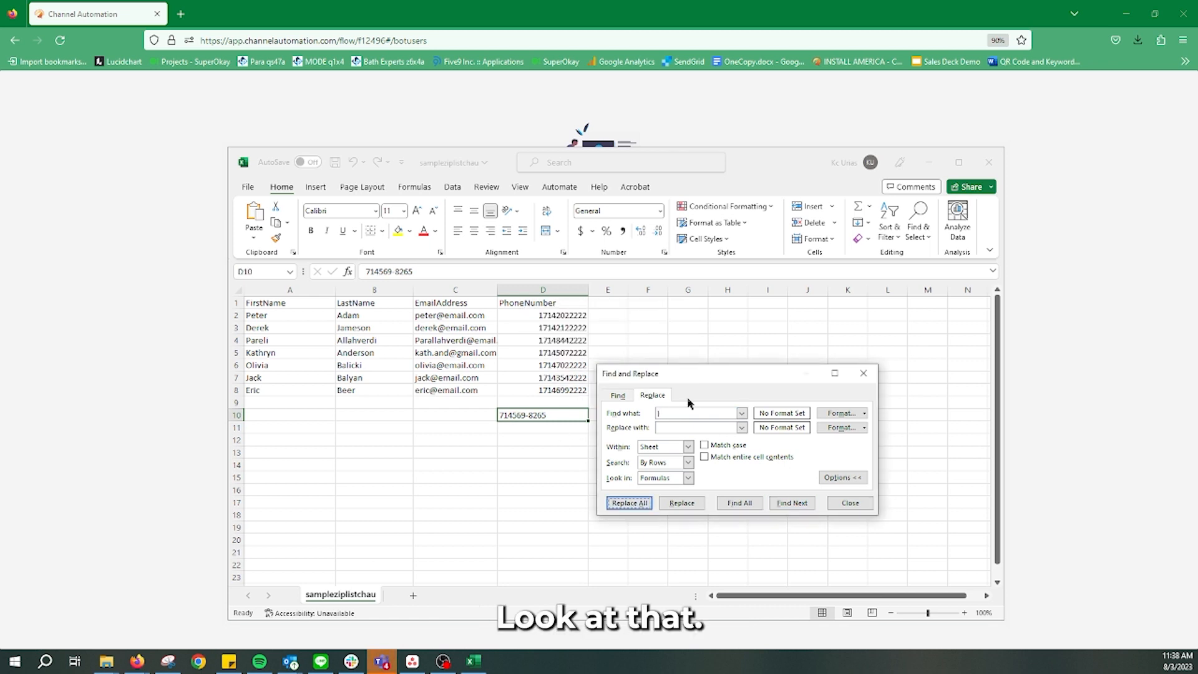
{"action": "left_click", "coordinate": [668, 413]}
{"action": "type", "text": "-"}
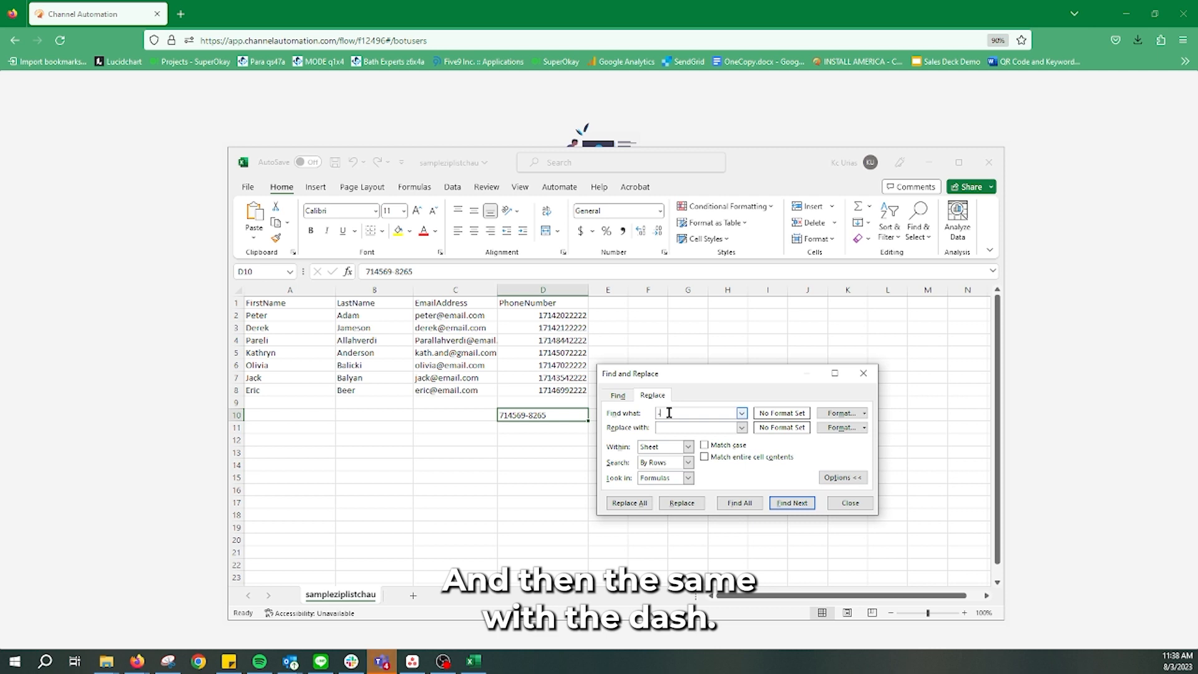
{"action": "left_click", "coordinate": [630, 503]}
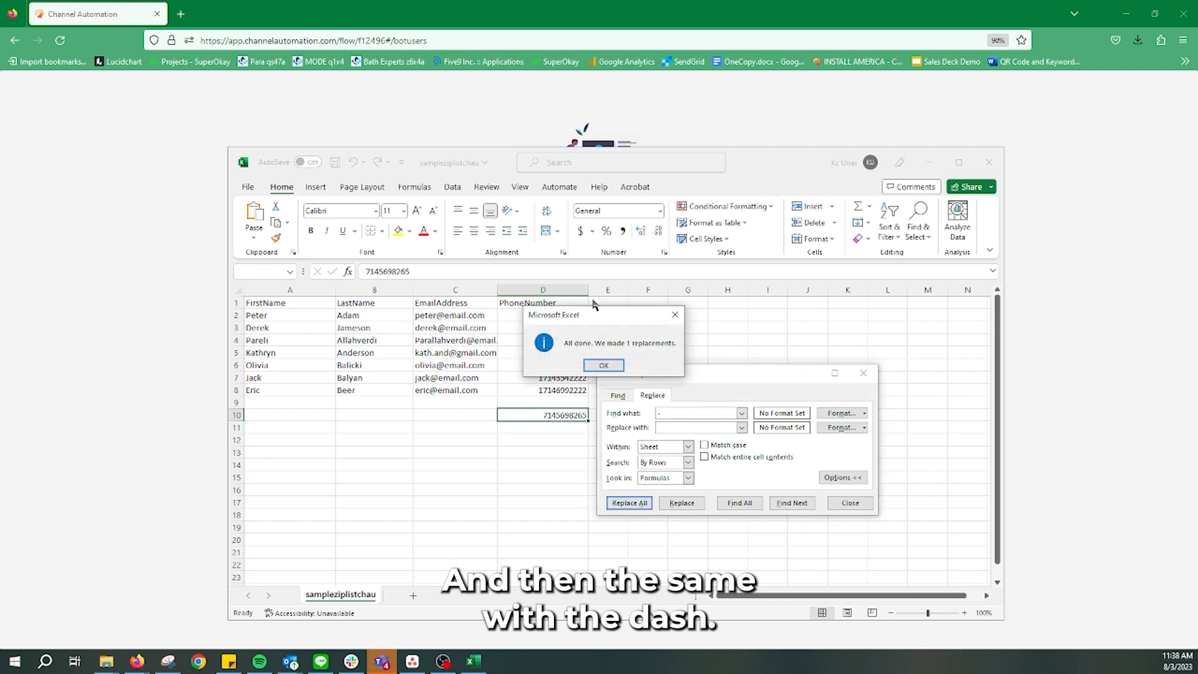
{"action": "left_click", "coordinate": [609, 366]}
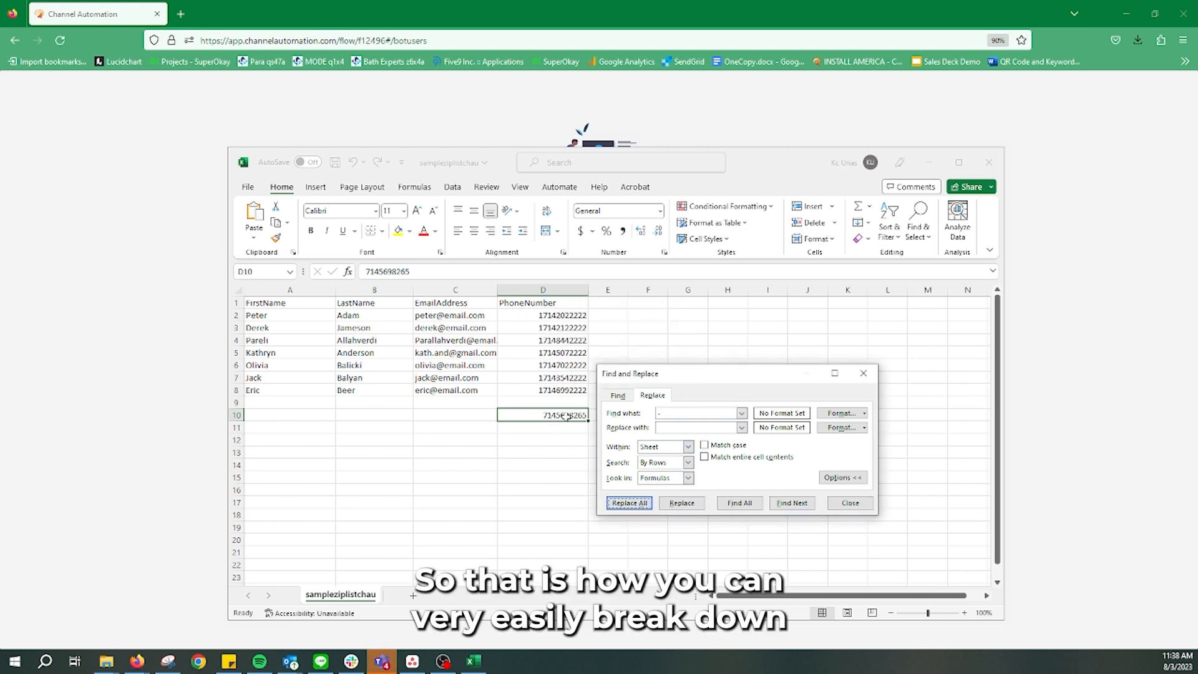
Close Find and Replace, clear cell D10 and minimize Excel back to the import-complete page
{"action": "left_click", "coordinate": [852, 505]}
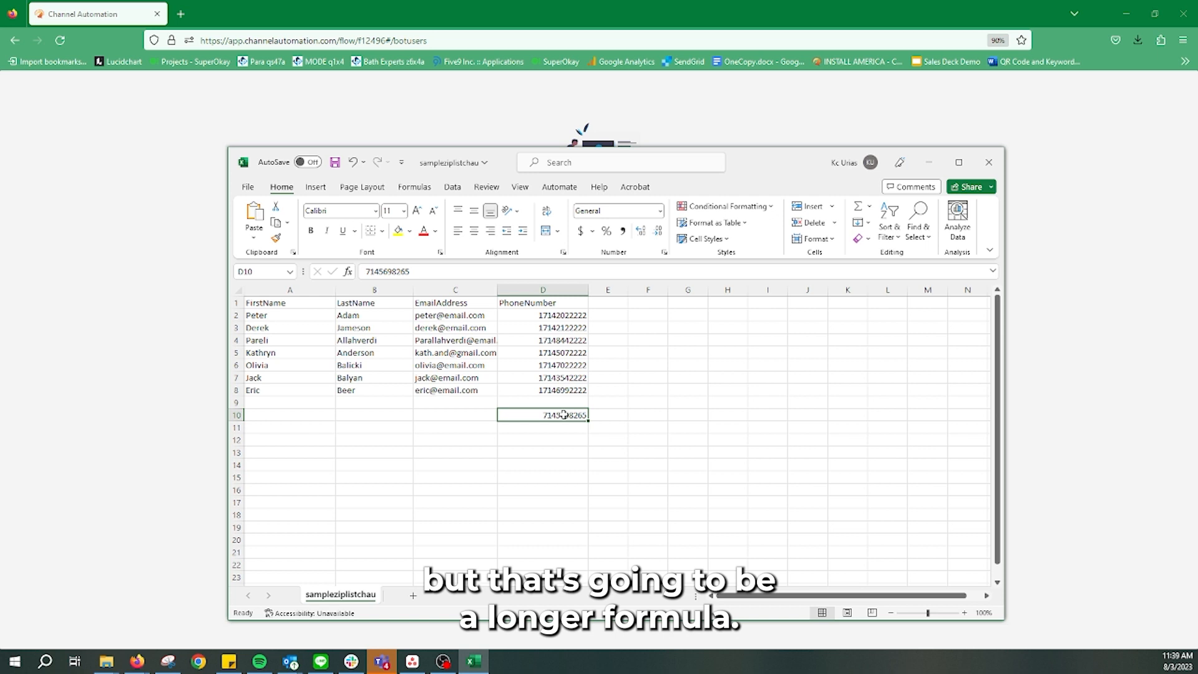
{"action": "key", "text": "Delete"}
{"action": "left_click", "coordinate": [742, 443]}
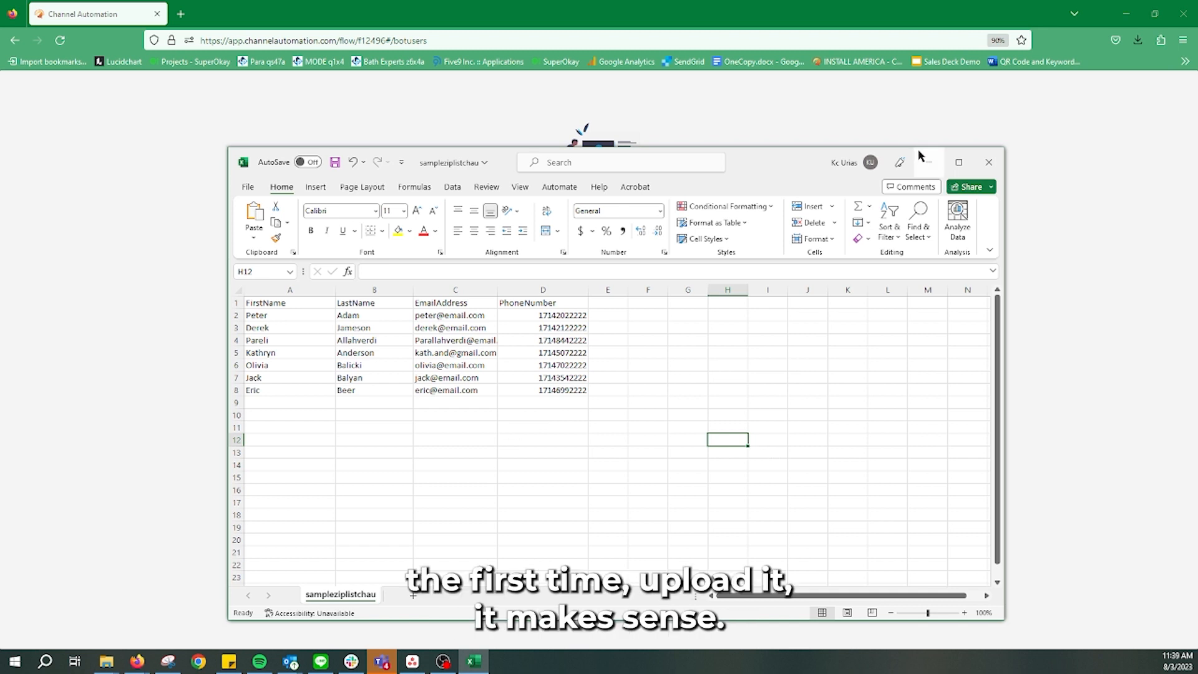
{"action": "left_click", "coordinate": [928, 162]}
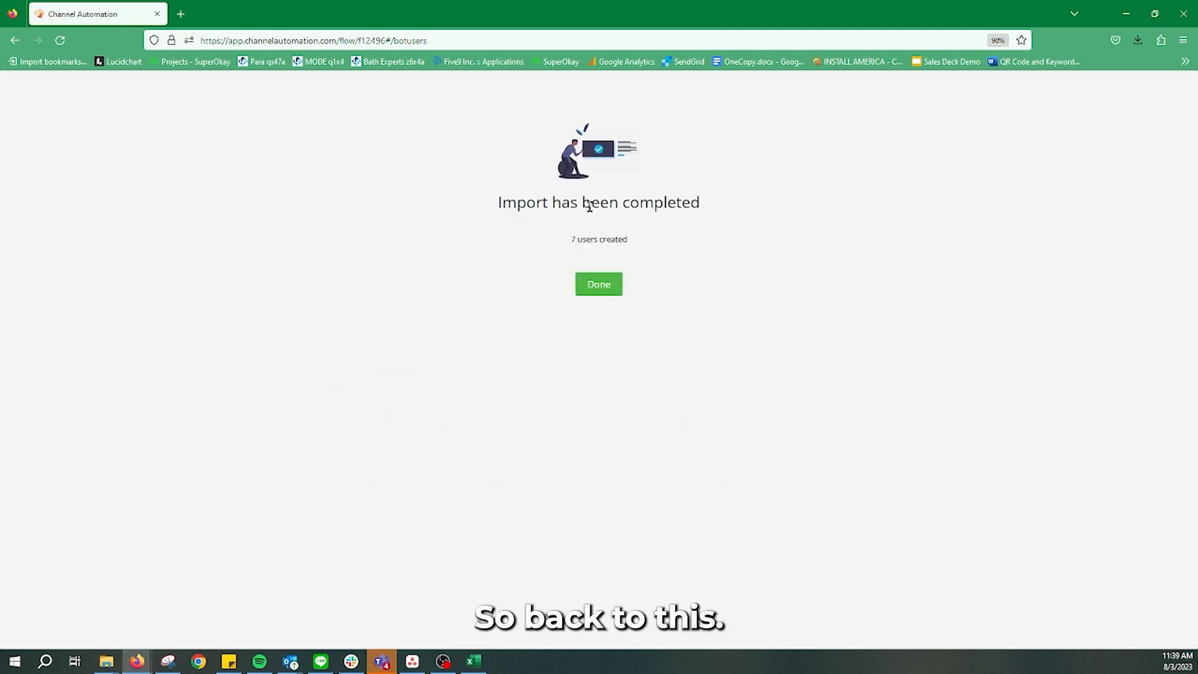
Finish the import and replace the sample tag filter with a saved 'DNS List from last 3 months' tag condition
{"action": "left_click", "coordinate": [598, 285]}
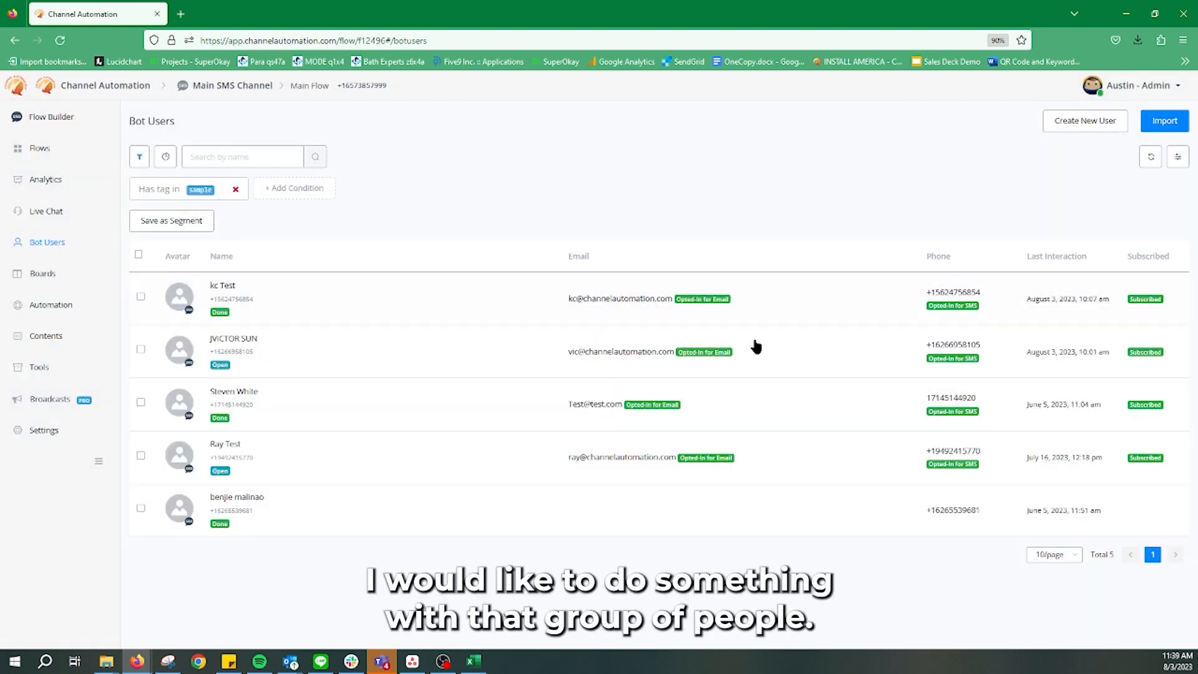
{"action": "left_click", "coordinate": [209, 191]}
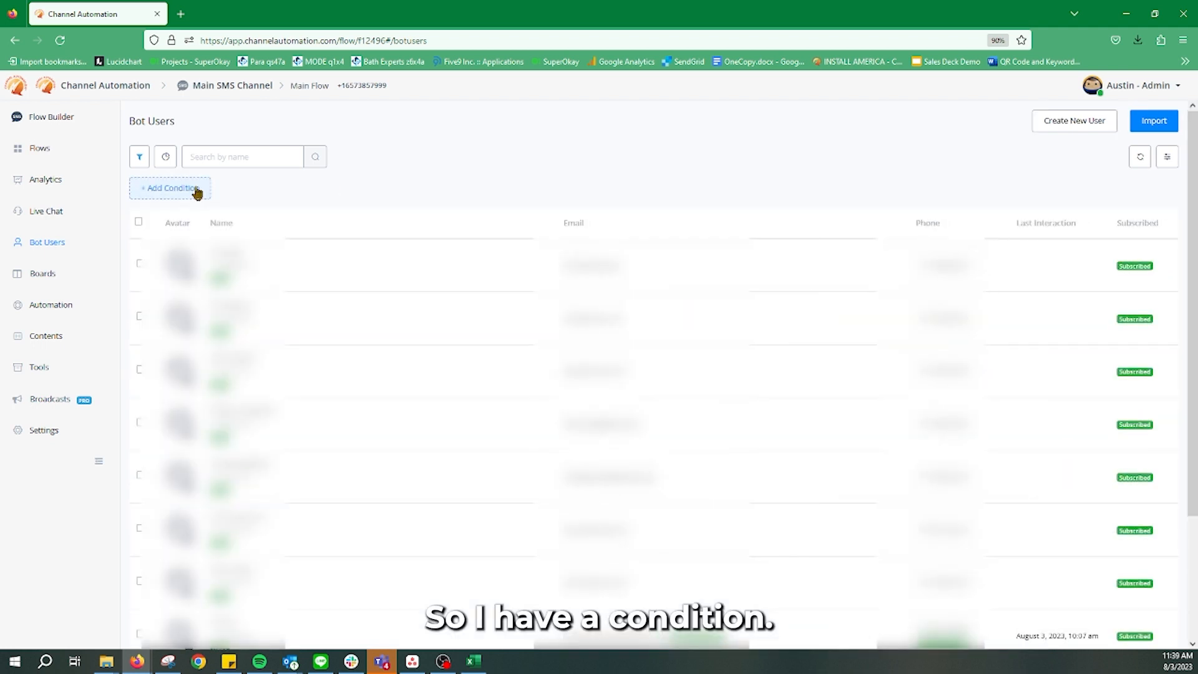
{"action": "left_click", "coordinate": [197, 191]}
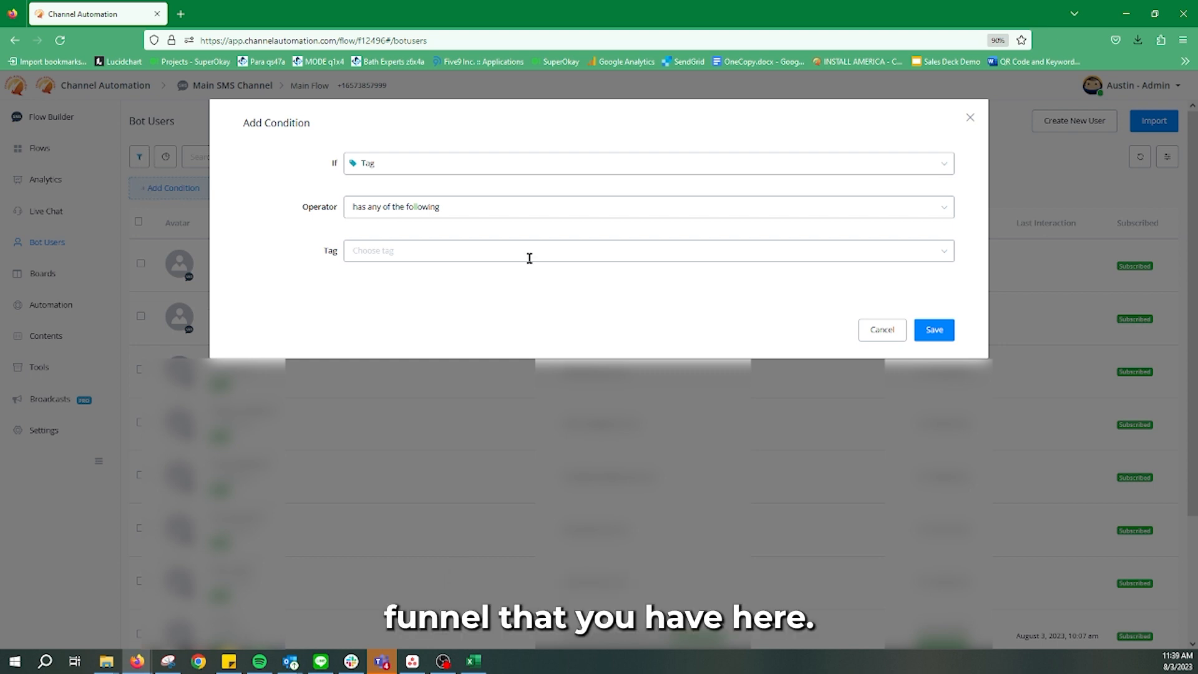
{"action": "left_click", "coordinate": [437, 256]}
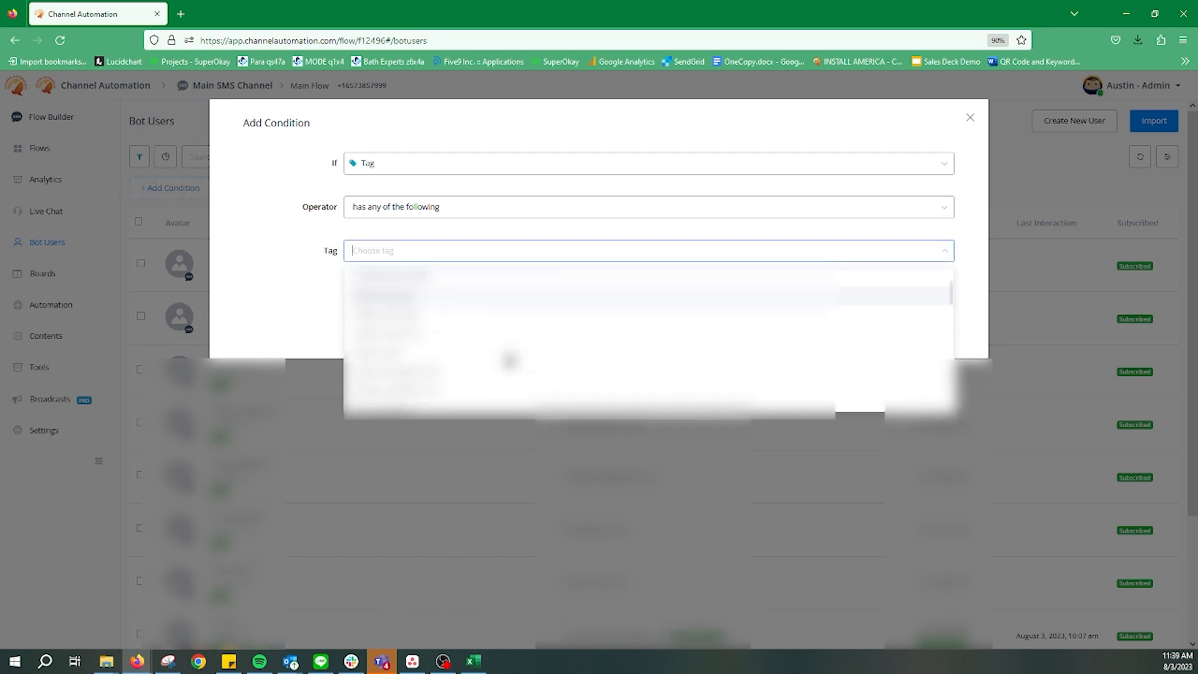
{"action": "scroll", "coordinate": [499, 360], "scroll_direction": "down", "scroll_amount": 5}
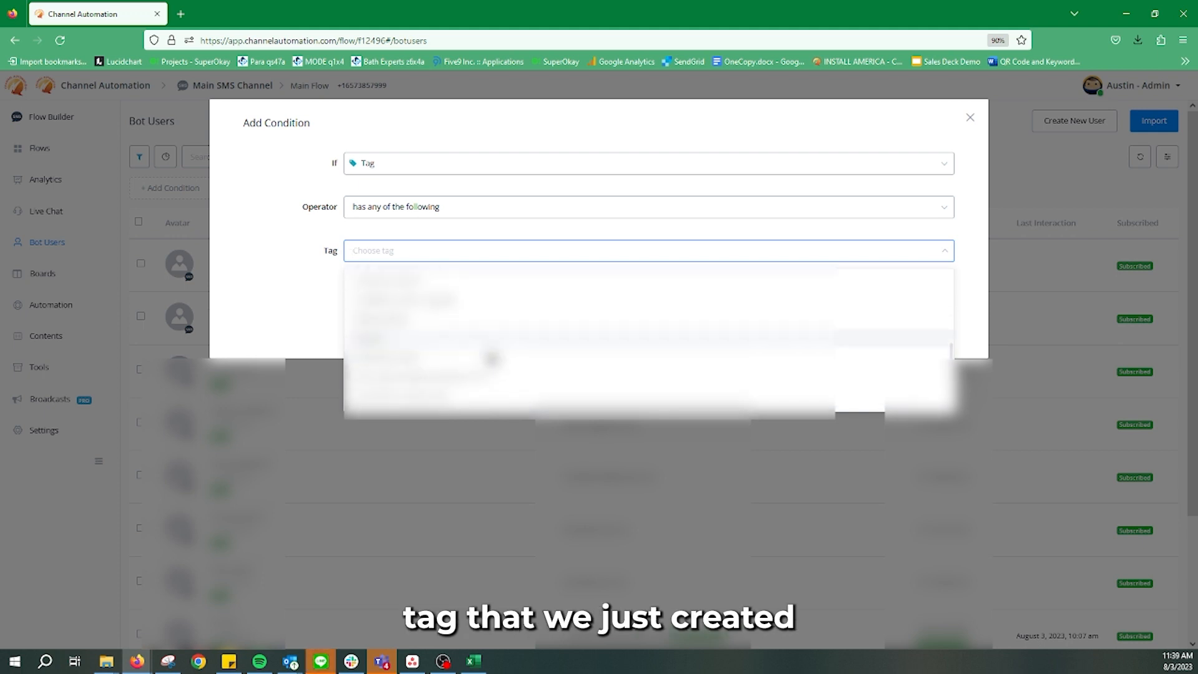
{"action": "scroll", "coordinate": [428, 362], "scroll_direction": "up", "scroll_amount": 2}
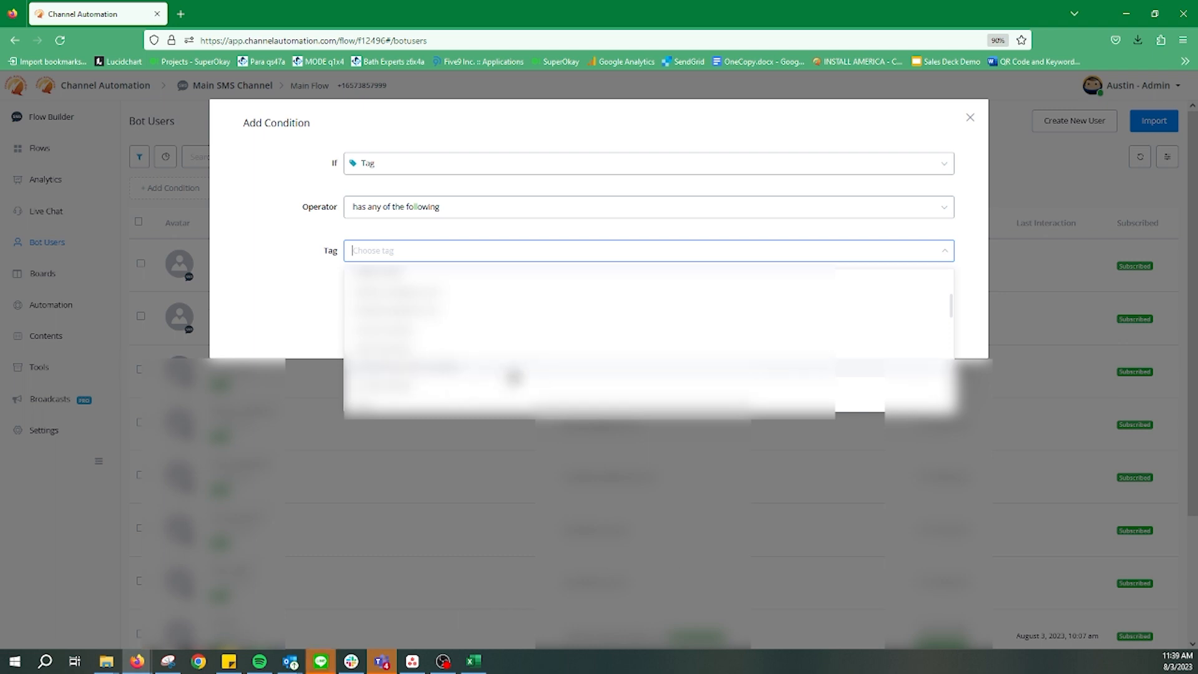
{"action": "left_click", "coordinate": [512, 374]}
{"action": "left_click", "coordinate": [296, 274]}
{"action": "left_click", "coordinate": [930, 325]}
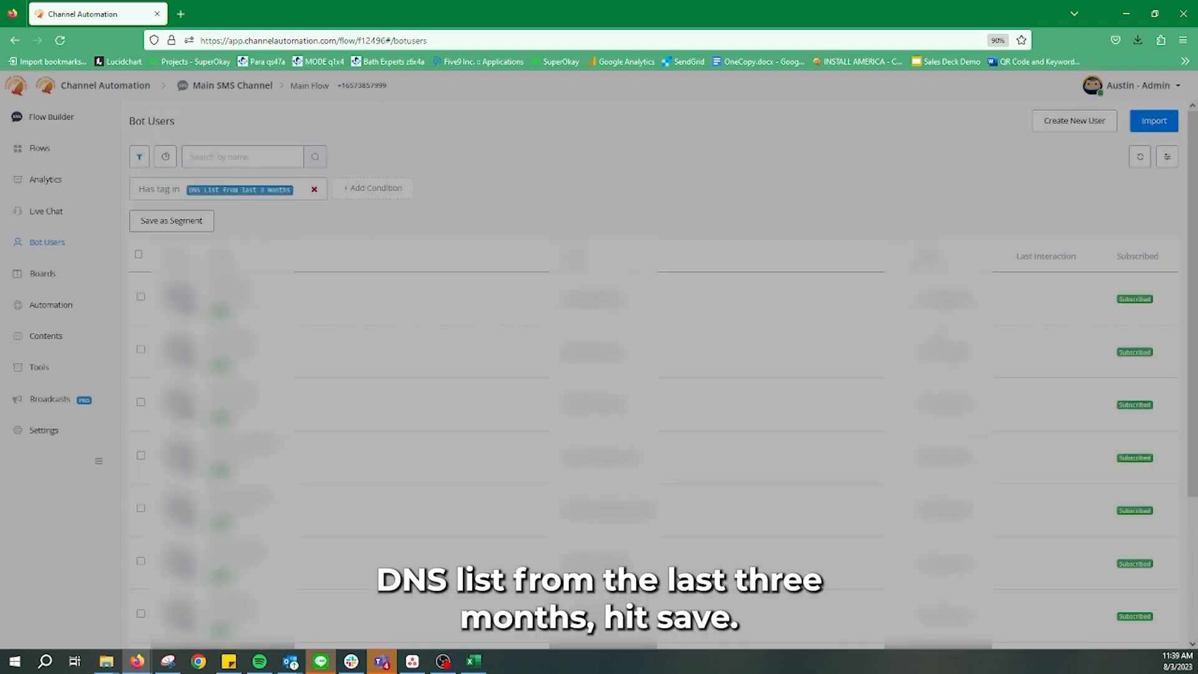
Select all seven bot users in the tag-filtered list
{"action": "scroll", "coordinate": [393, 335], "scroll_direction": "down", "scroll_amount": 1}
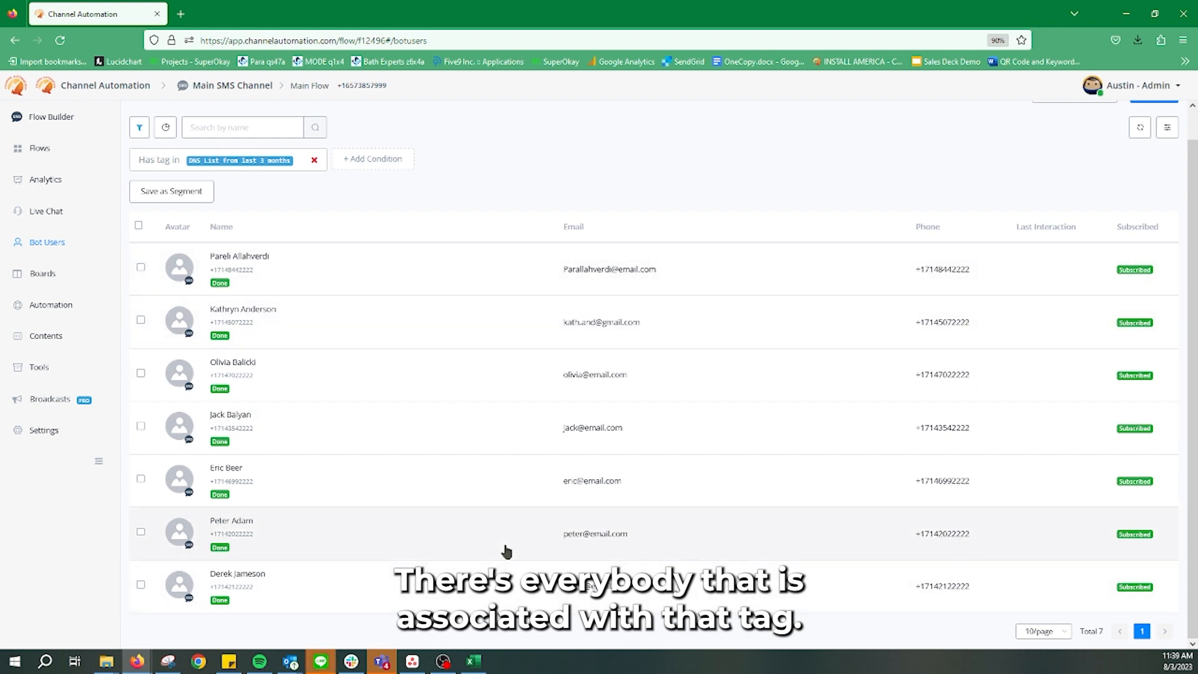
{"action": "scroll", "coordinate": [507, 550], "scroll_direction": "up", "scroll_amount": 1}
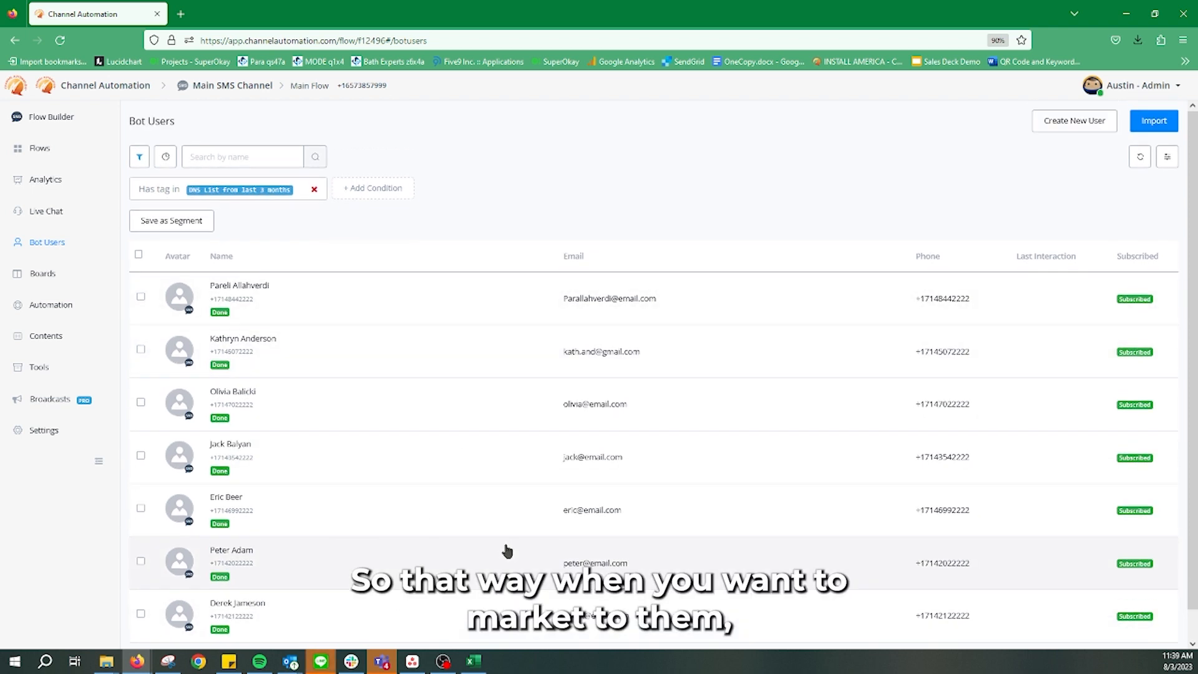
{"action": "left_click", "coordinate": [139, 255]}
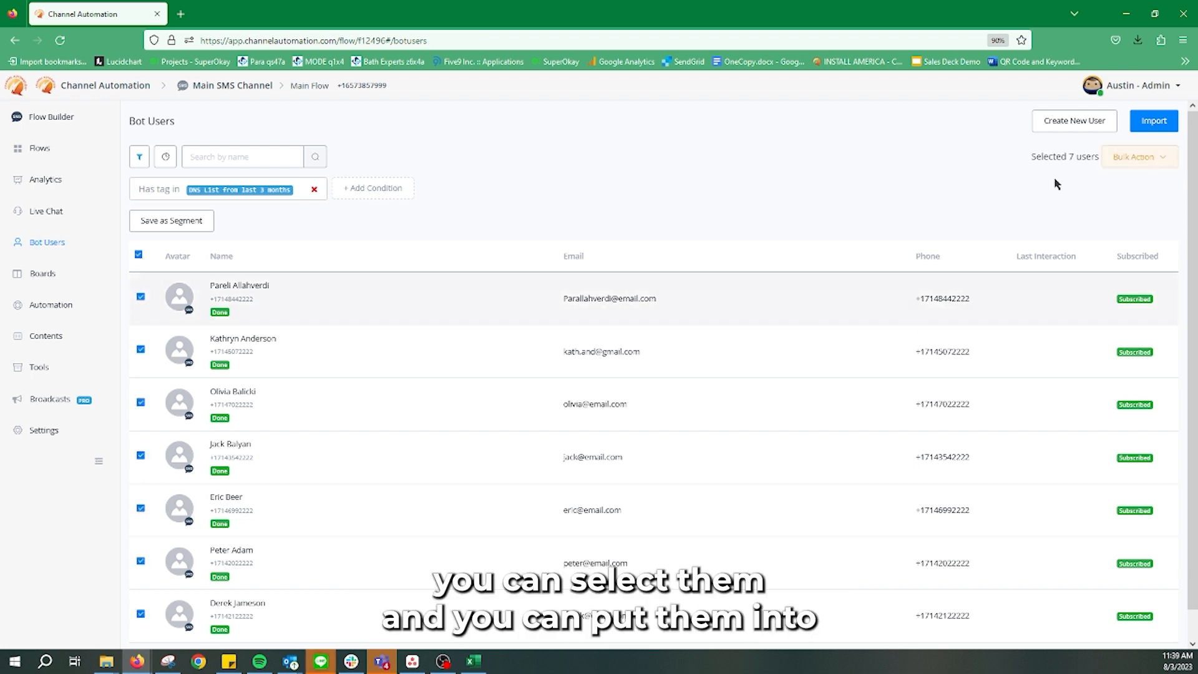
Review the Bulk Action options for the selected users and close them without choosing one
{"action": "left_click", "coordinate": [1134, 159]}
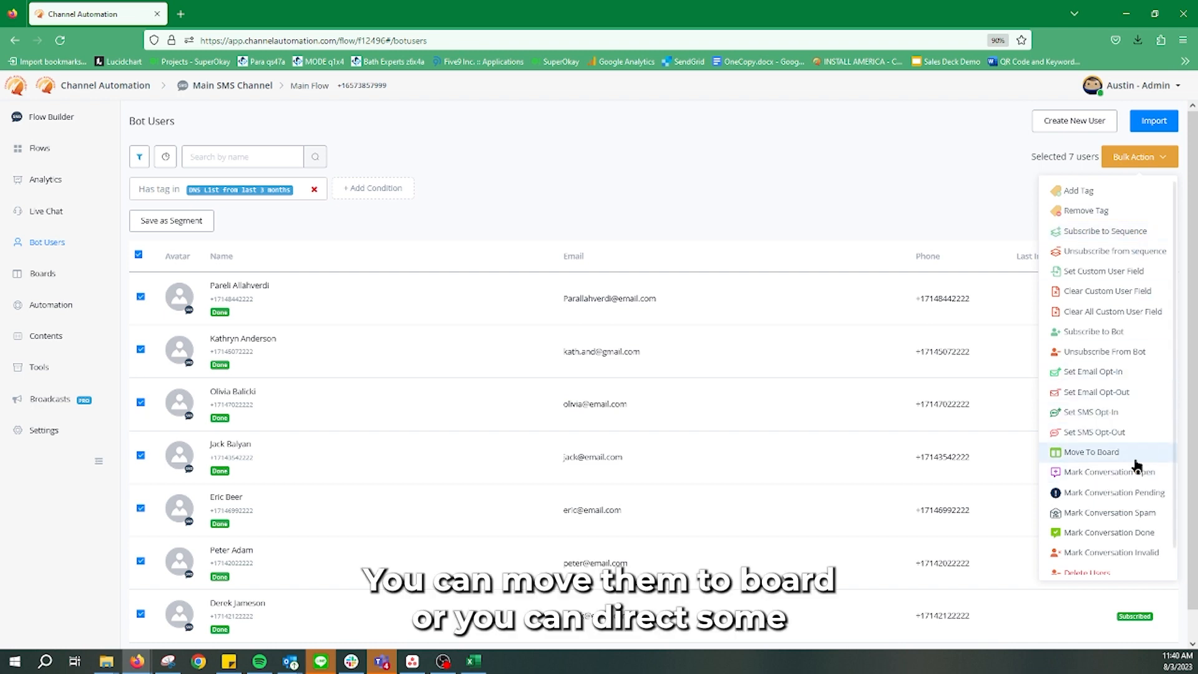
{"action": "left_click", "coordinate": [658, 195]}
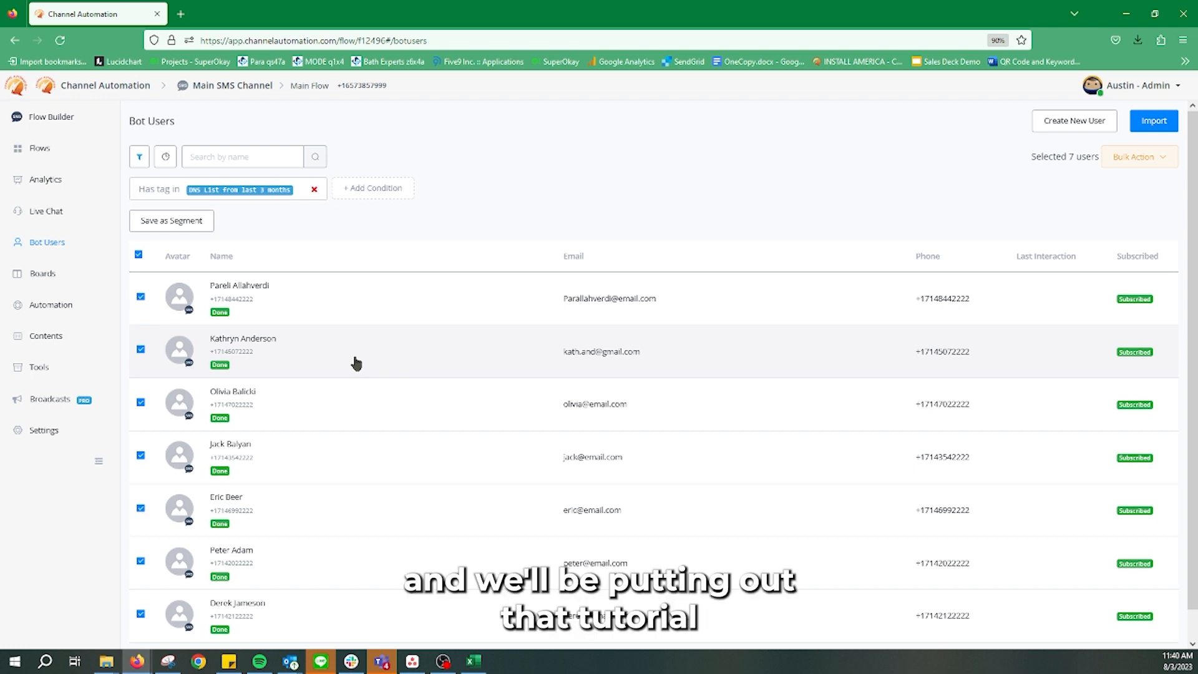
{"action": "scroll", "coordinate": [356, 363], "scroll_direction": "down", "scroll_amount": 1}
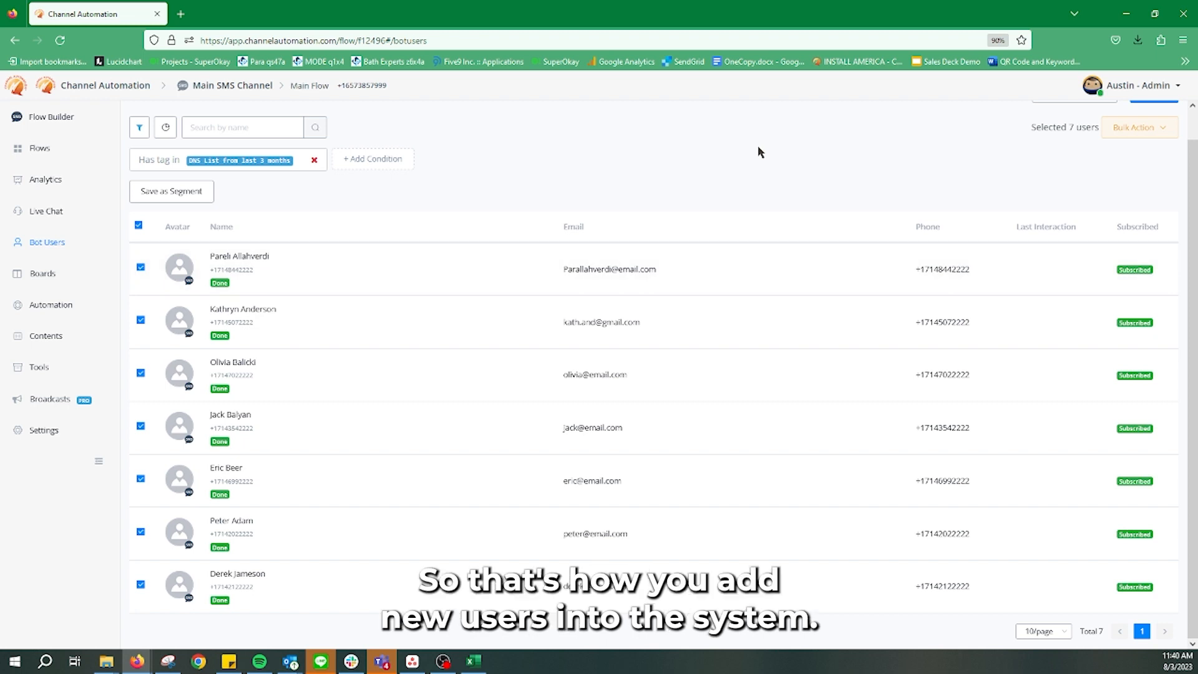
{"action": "scroll", "coordinate": [758, 148], "scroll_direction": "up", "scroll_amount": 1}
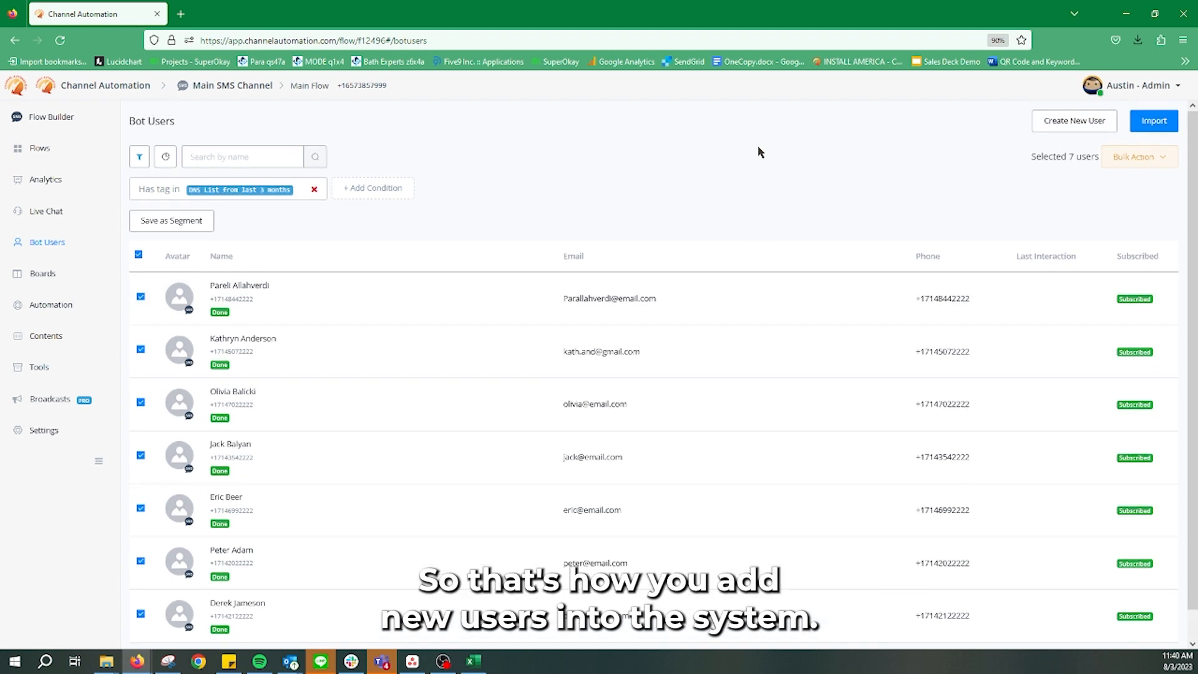